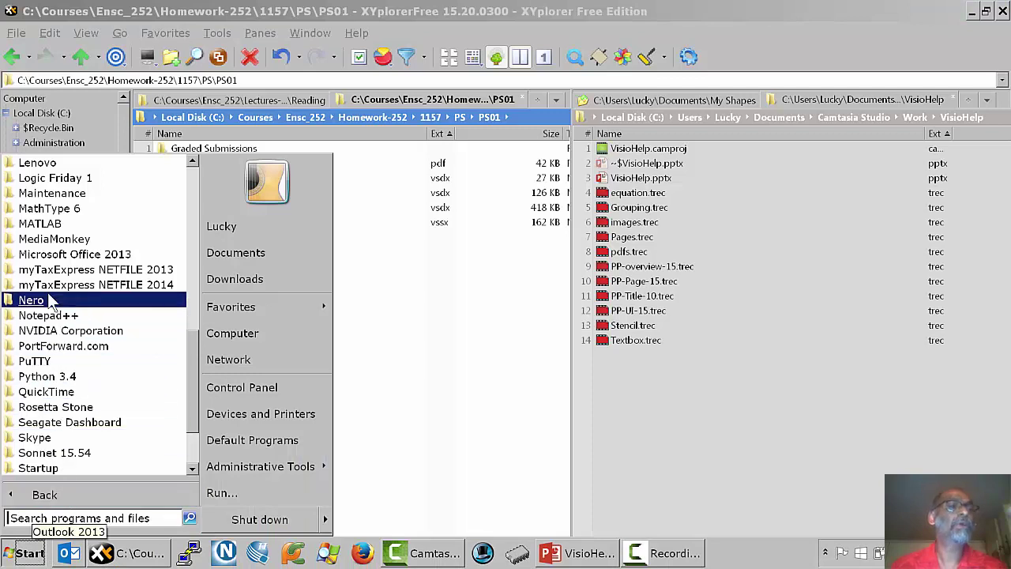
Look through the installed programs and locate Visio 2013 among the Microsoft Office 2013 applications.
scroll(49, 336, down, 1)
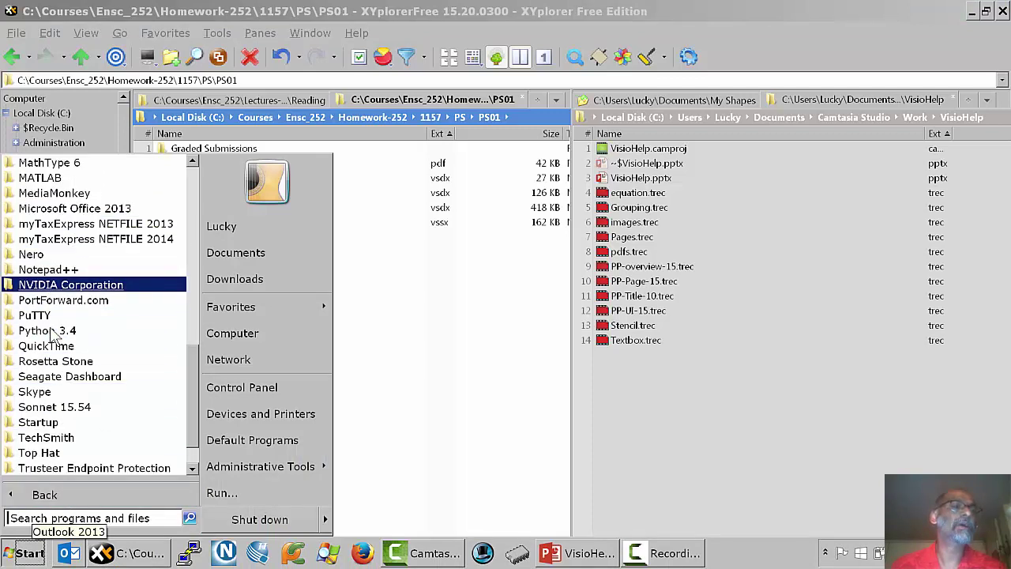
scroll(49, 336, up, 2)
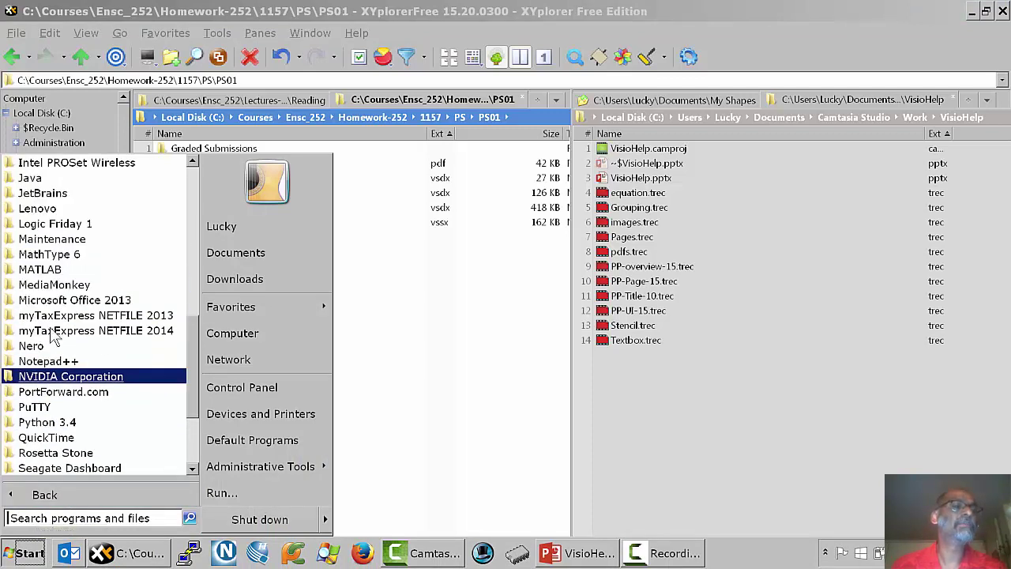
click(59, 305)
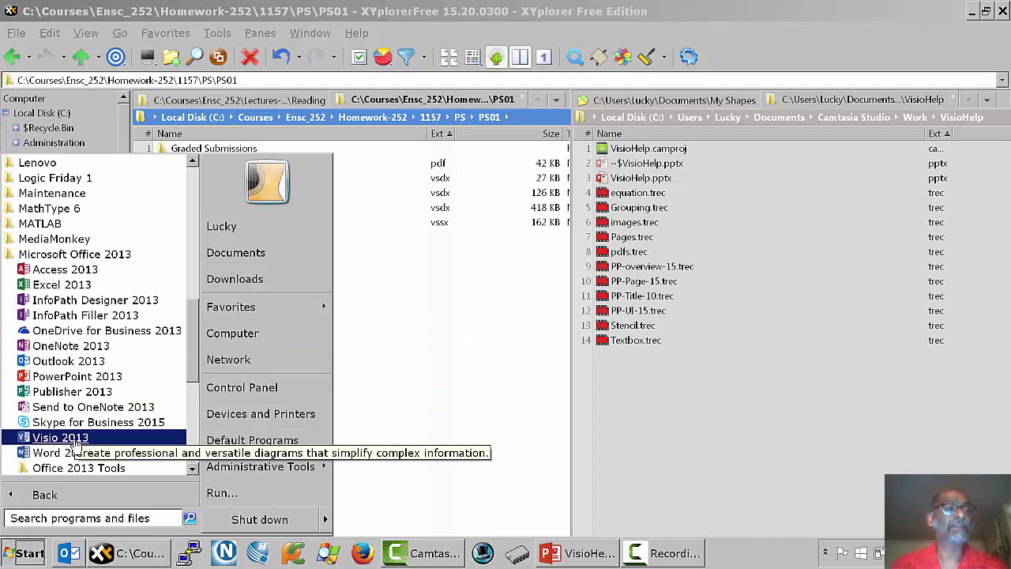
click(676, 433)
click(309, 412)
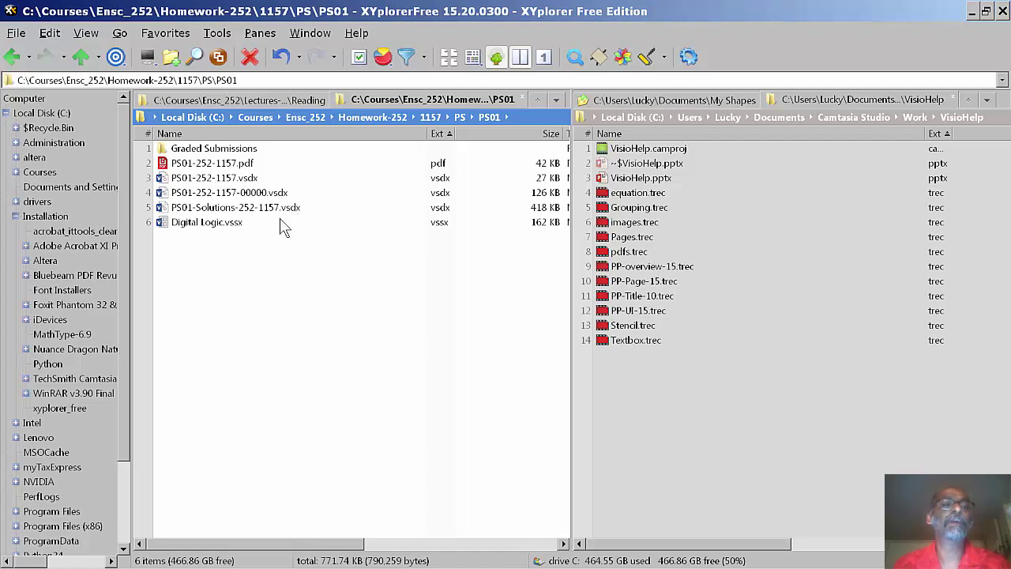
Open the problem set drawing PS01-252-1157-00000.vsdx from the PS01 folder in Visio.
click(226, 208)
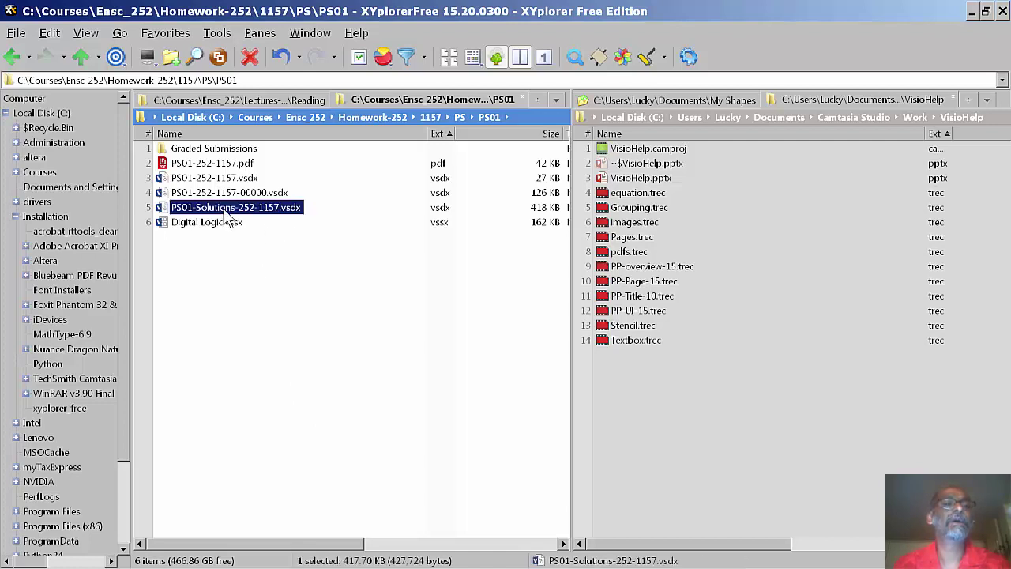
click(227, 195)
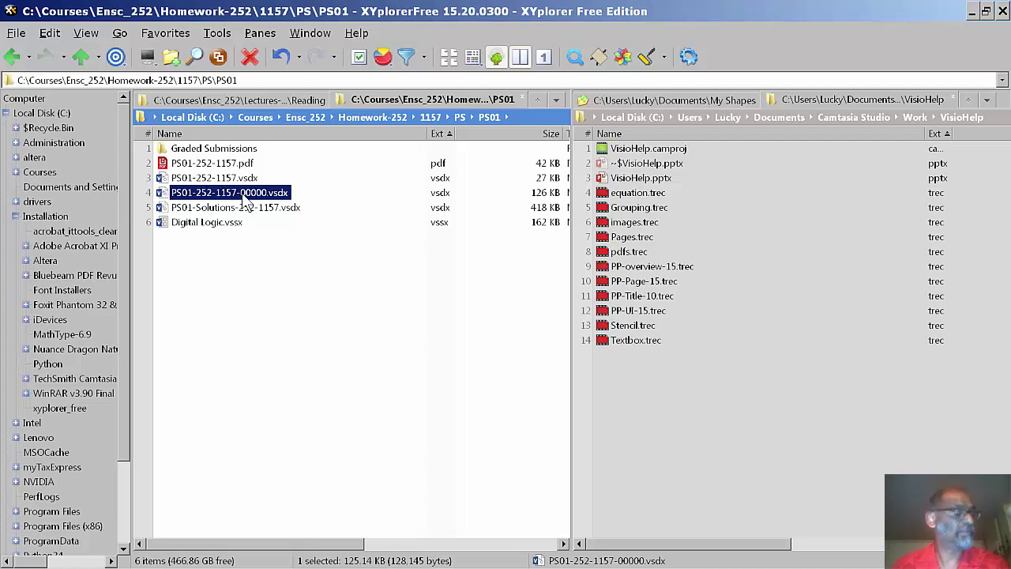
click(241, 273)
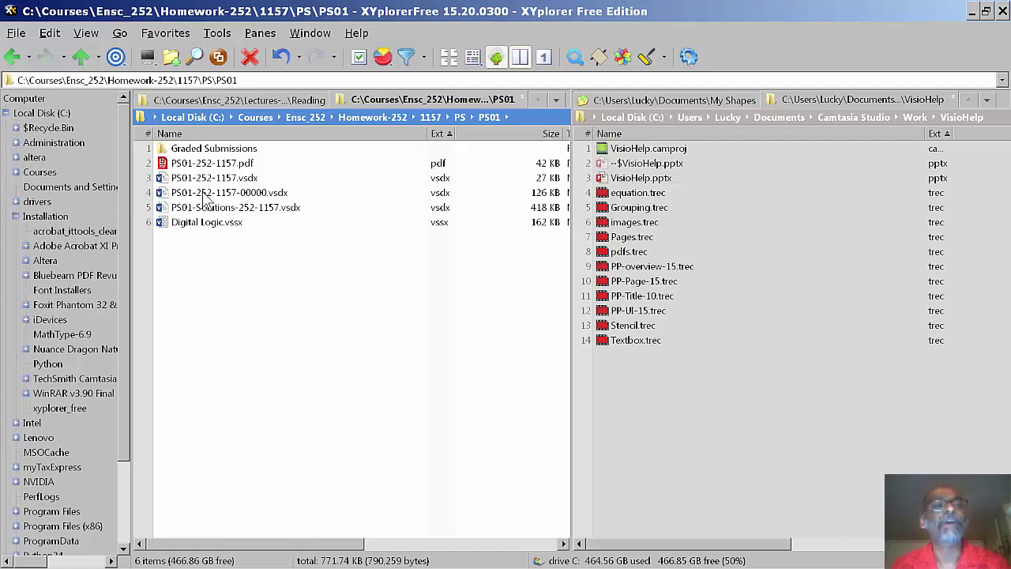
double_click(207, 194)
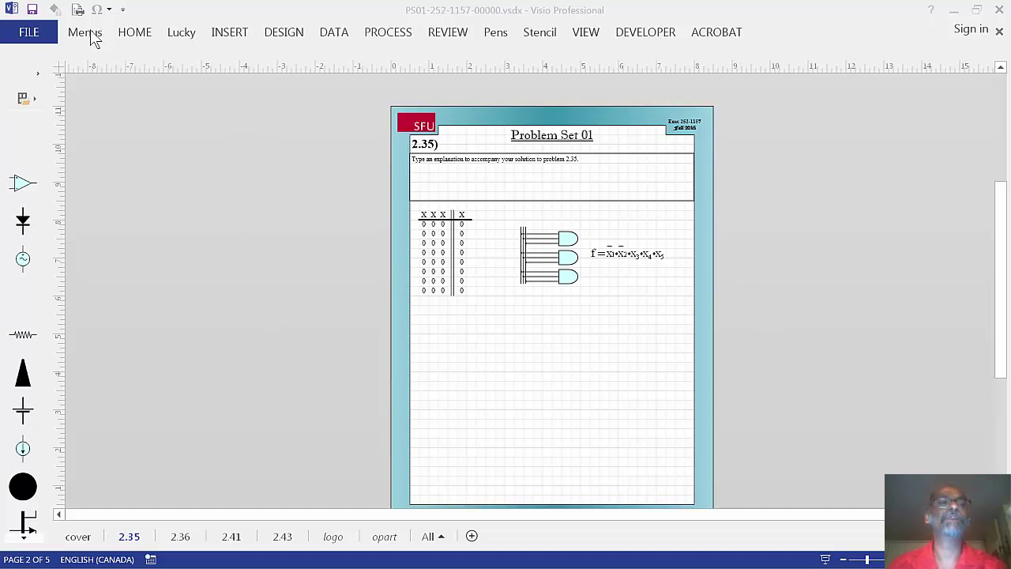
Review the Insert and Stencil commands, and keep the ribbon permanently expanded with the Home commands showing.
click(228, 36)
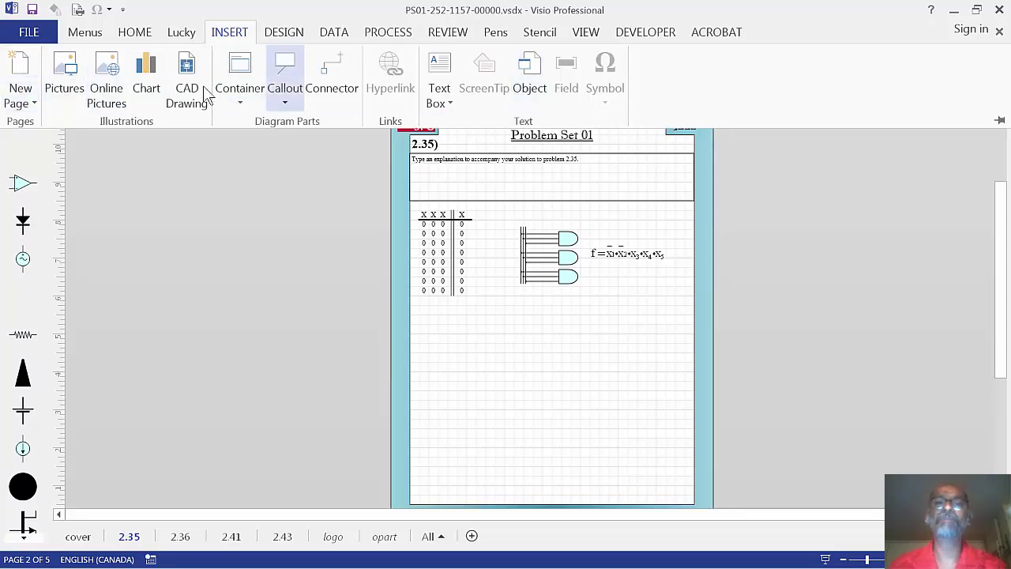
click(544, 35)
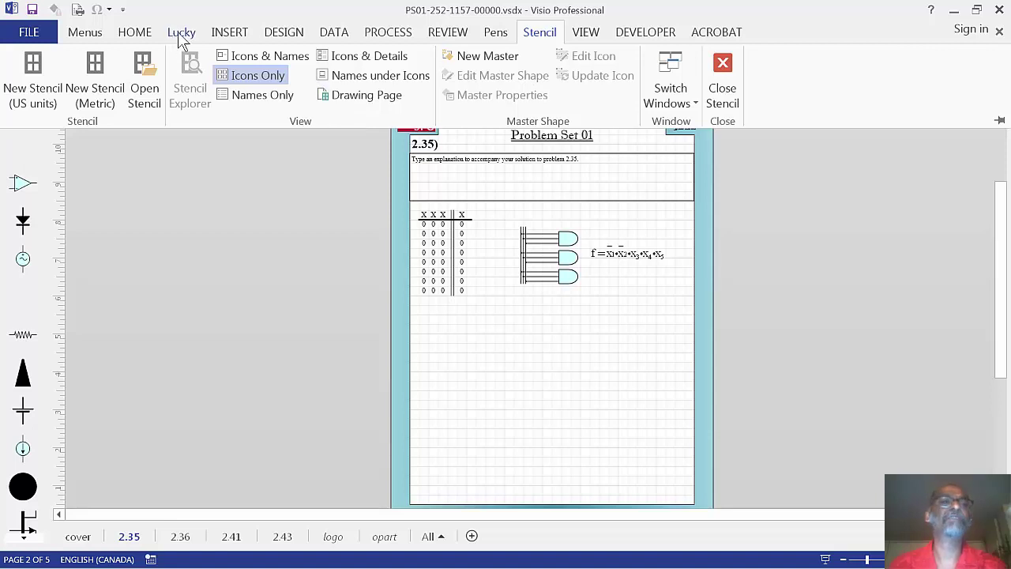
click(136, 35)
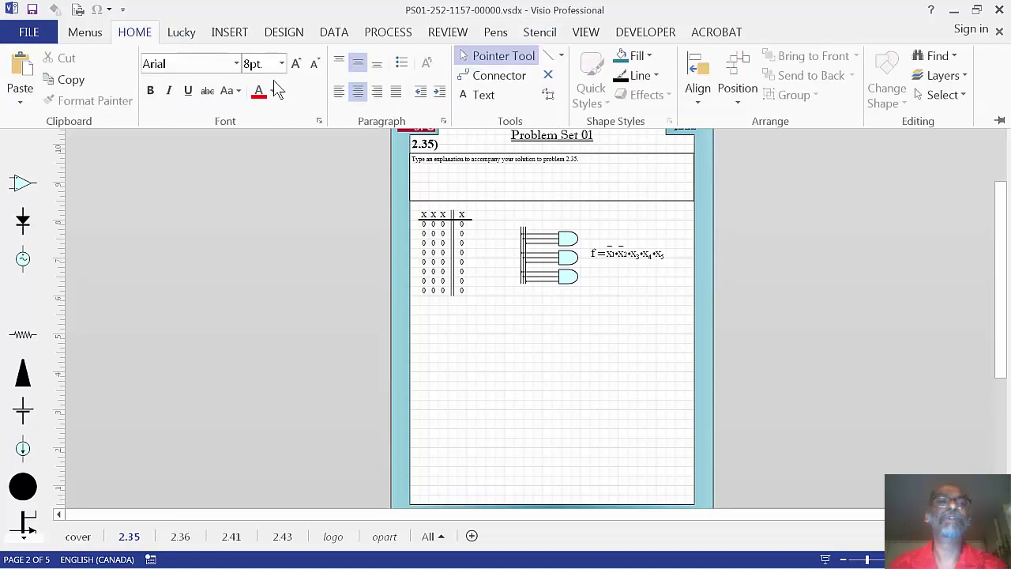
click(1000, 120)
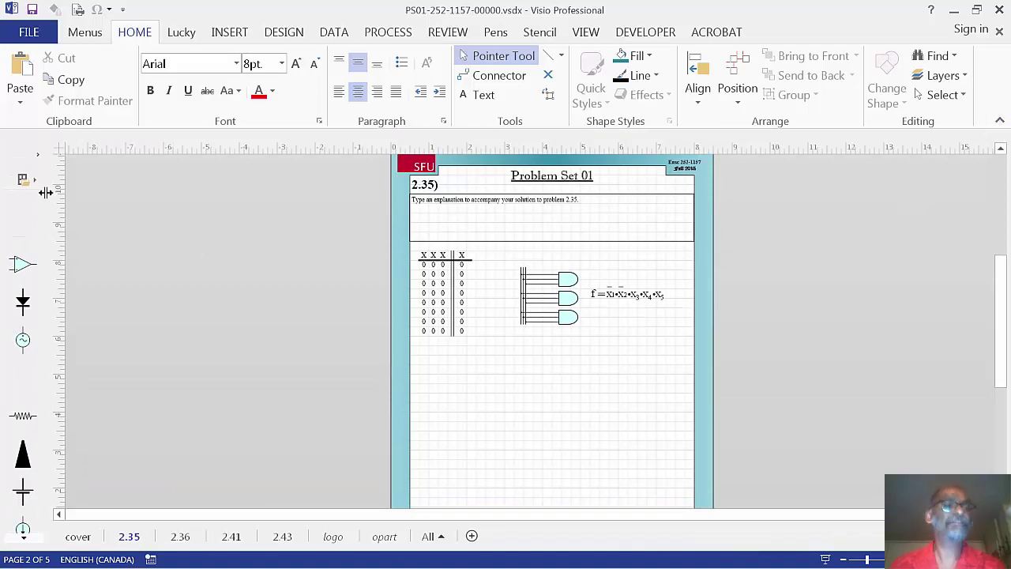
Expand the Shapes window to view the Digital Logic stencil, and minimize it again.
click(37, 155)
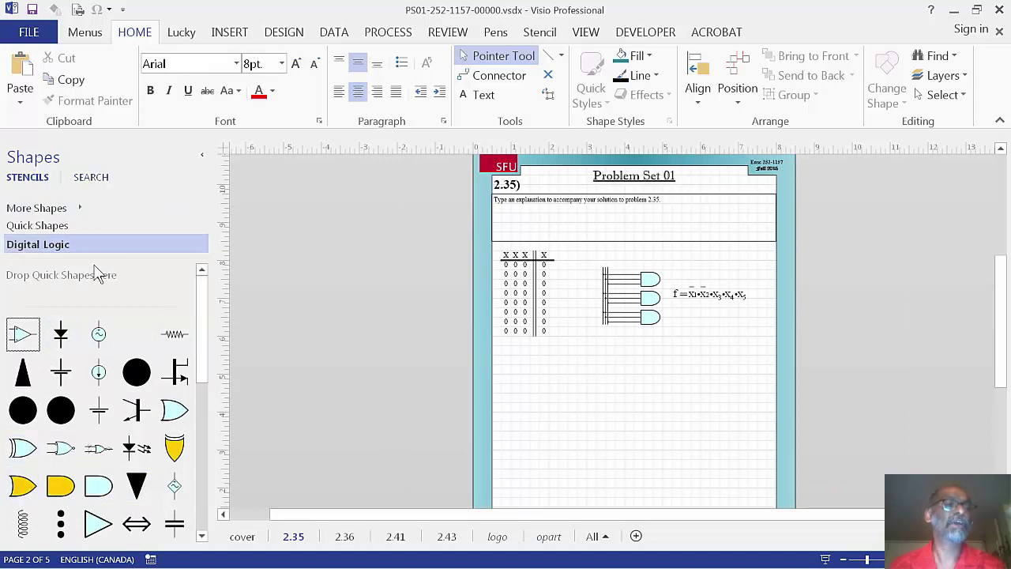
click(204, 156)
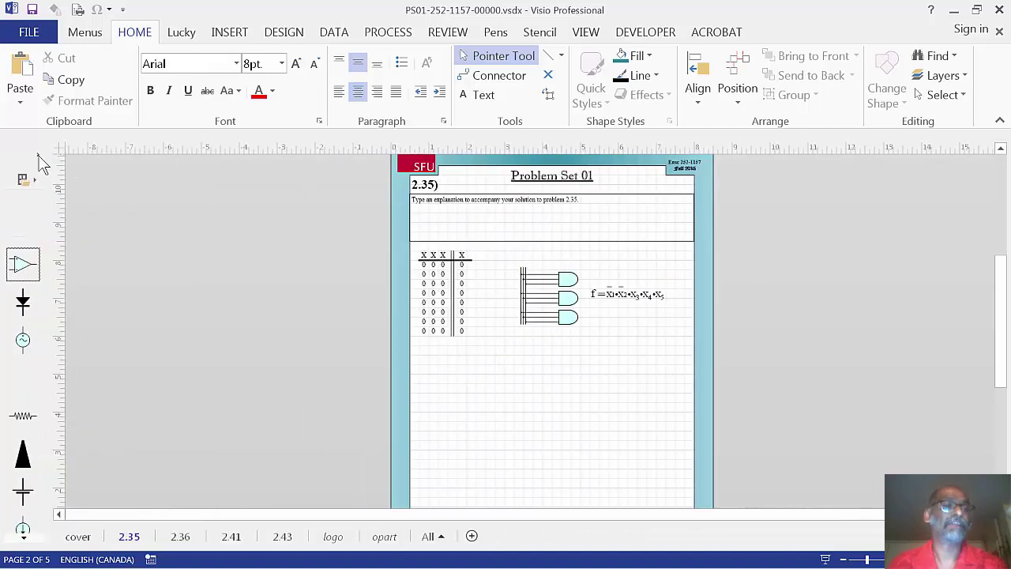
click(38, 156)
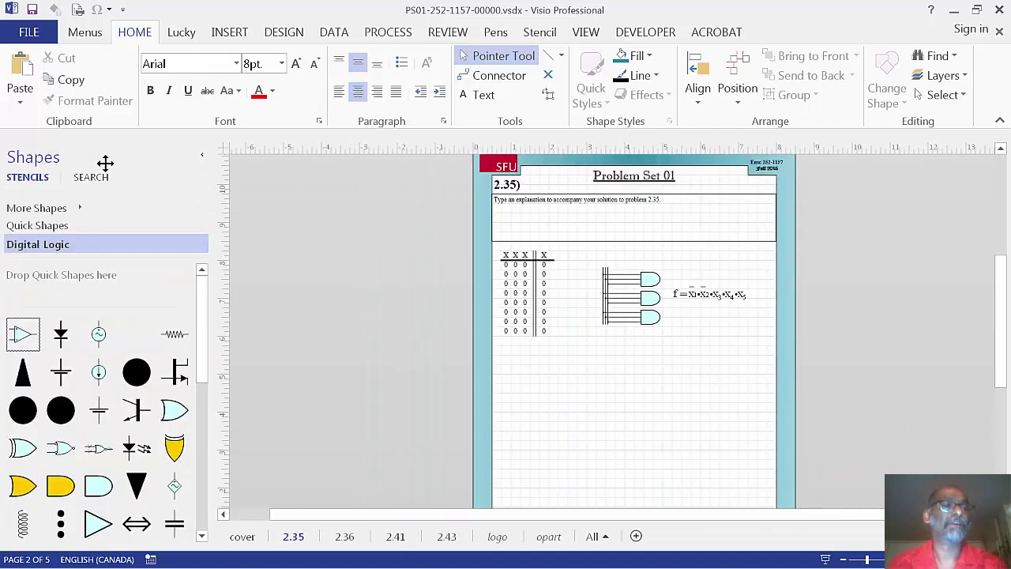
click(203, 158)
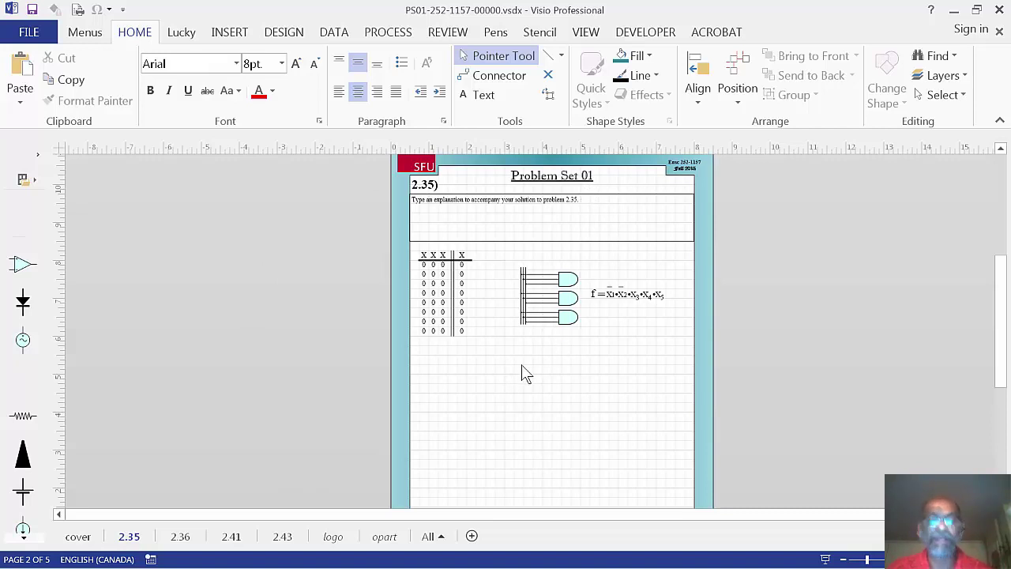
Zoom in and out repeatedly on page 2.35, ending with the whole sheet small in the drawing area.
scroll(521, 364, up, 4)
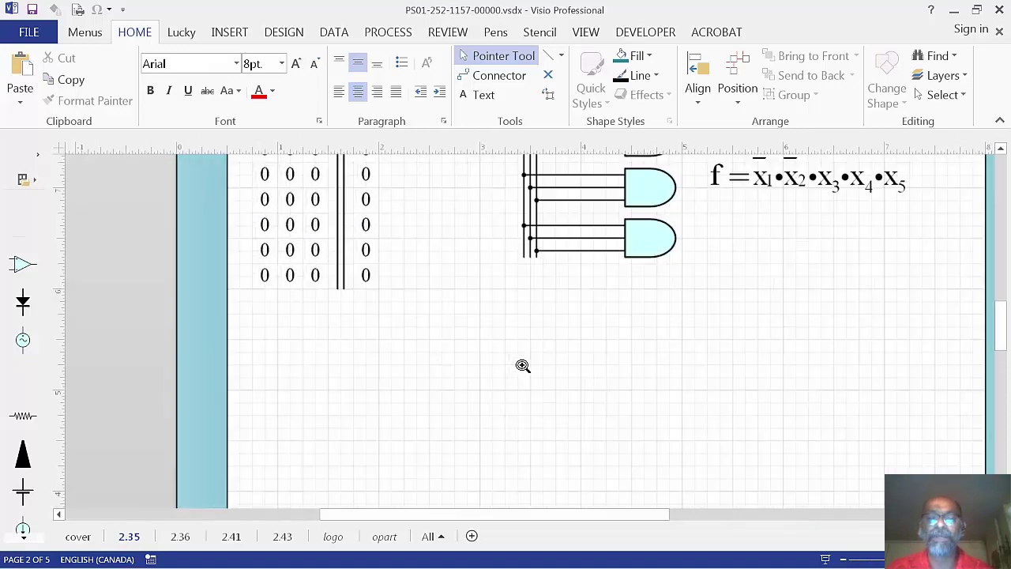
scroll(522, 365, down, 5)
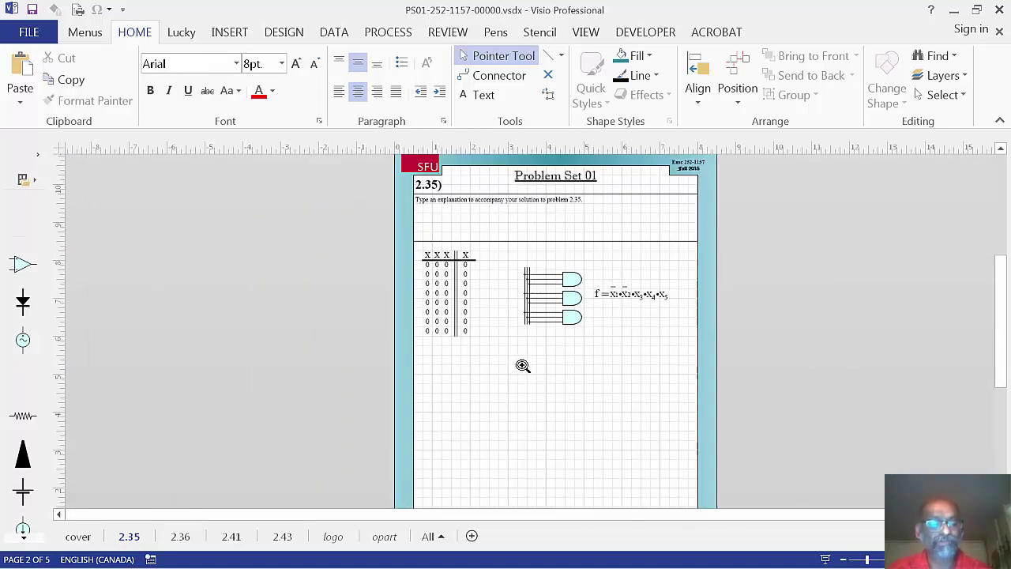
scroll(522, 365, up, 5)
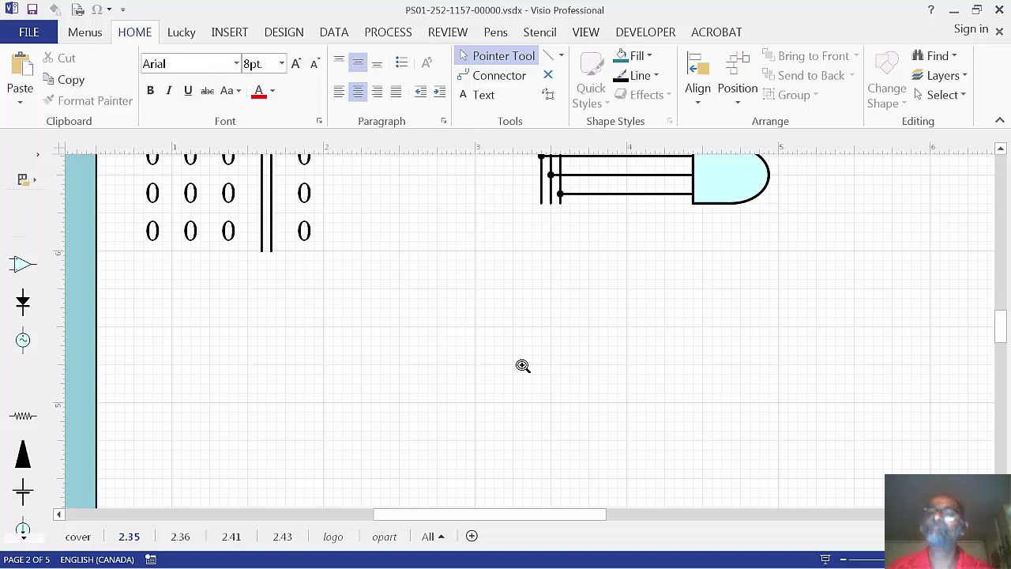
scroll(522, 365, down, 8)
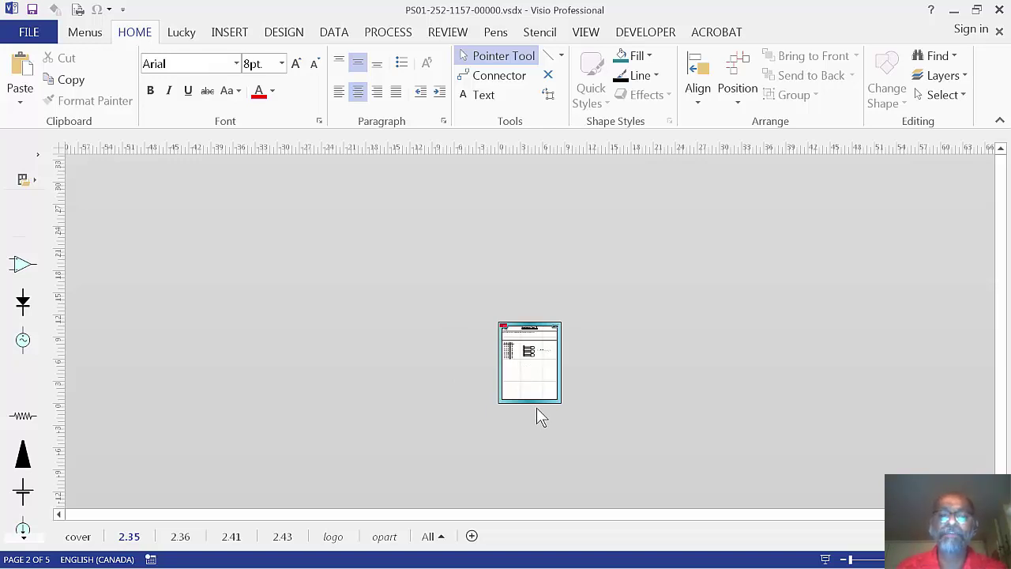
Pan the zoomed-out page 2.35 horizontally and vertically.
scroll(537, 409, left, 3)
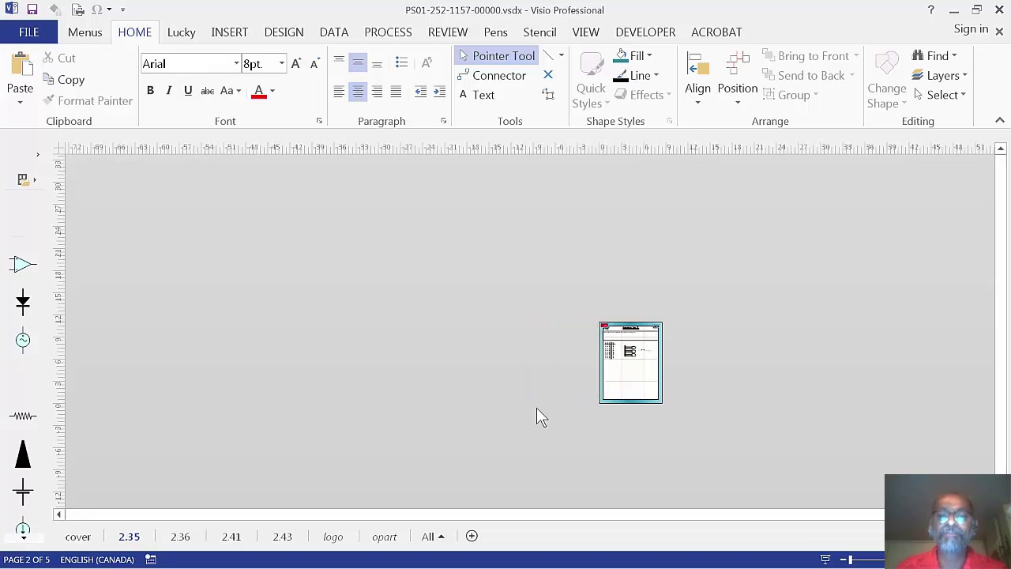
scroll(537, 410, right, 3)
scroll(537, 409, down, 2)
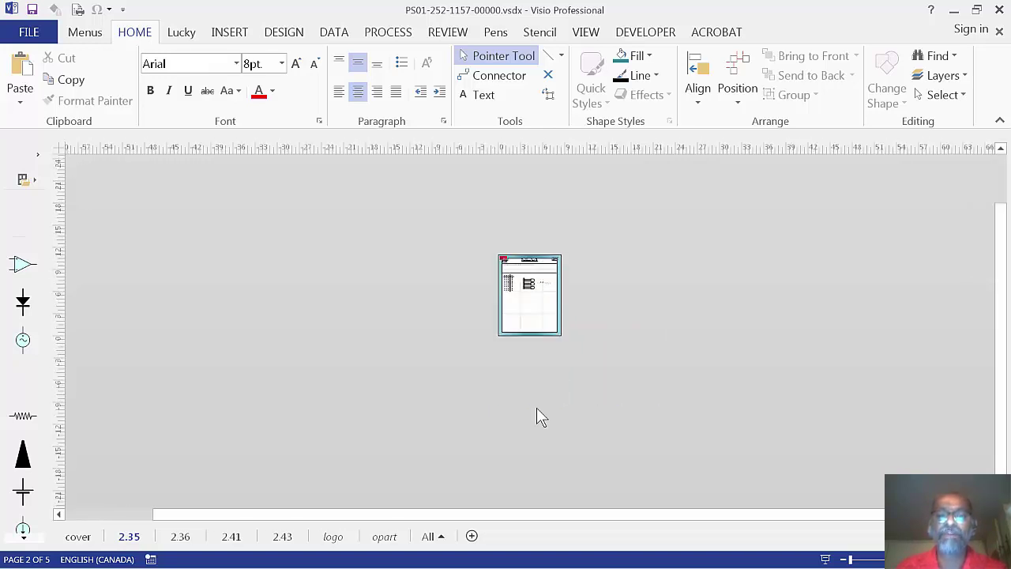
scroll(537, 407, down, 1)
scroll(537, 407, up, 3)
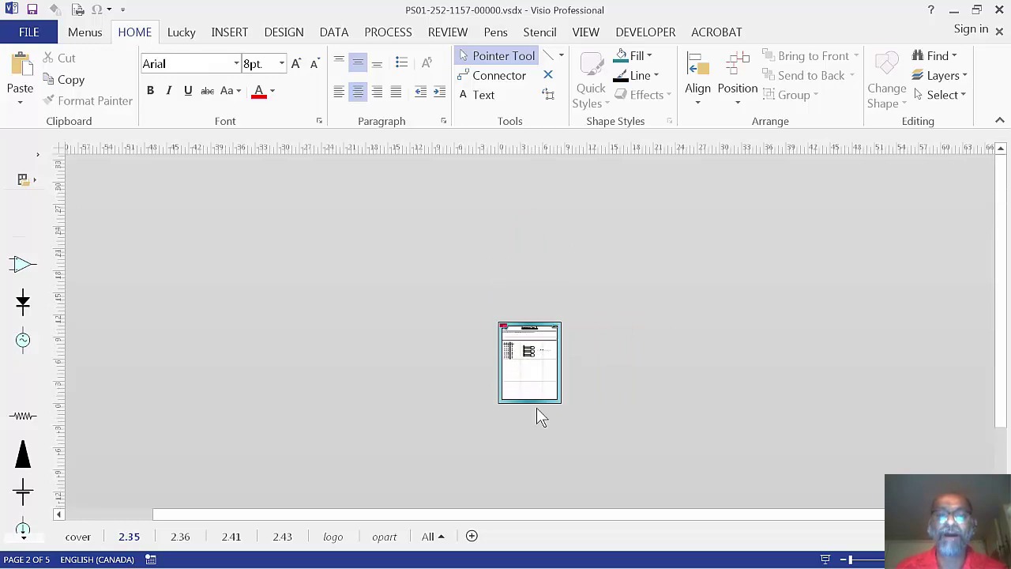
Zoom in on the area around the three AND gates on page 2.35, and zoom back out.
ctrl+scroll(536, 407, up, 5)
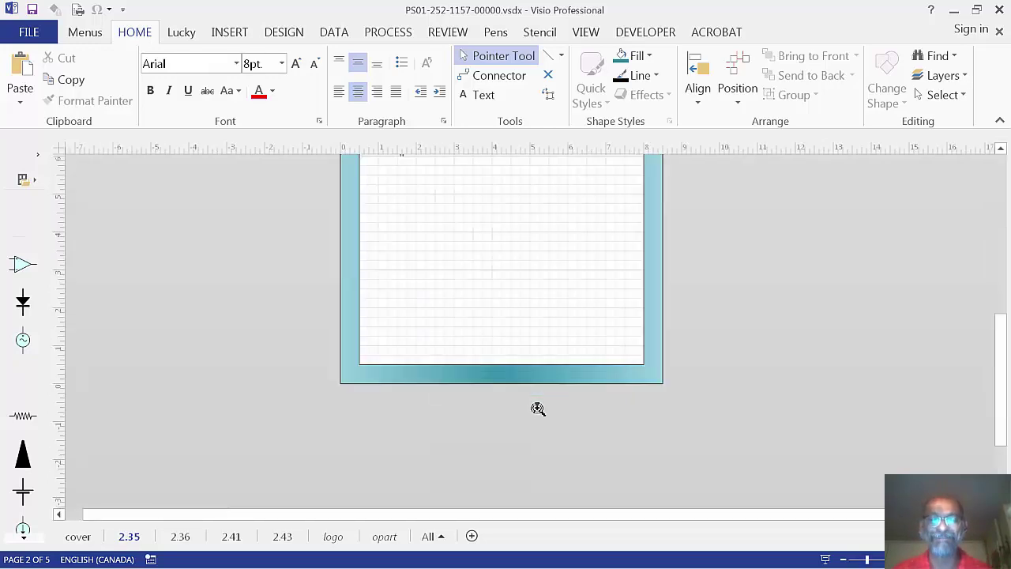
scroll(537, 417, up, 4)
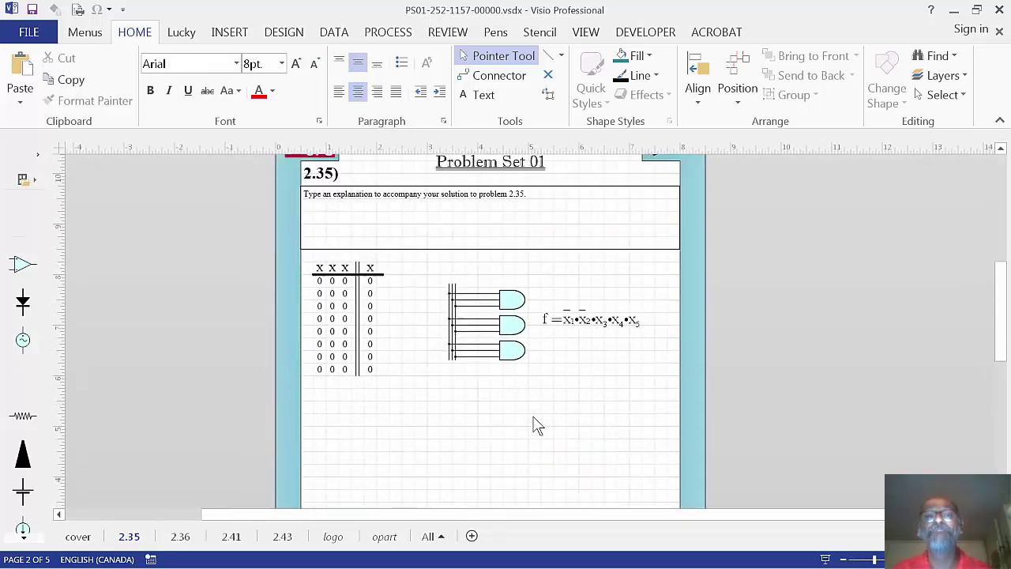
scroll(534, 431, down, 1)
scroll(535, 433, down, 1)
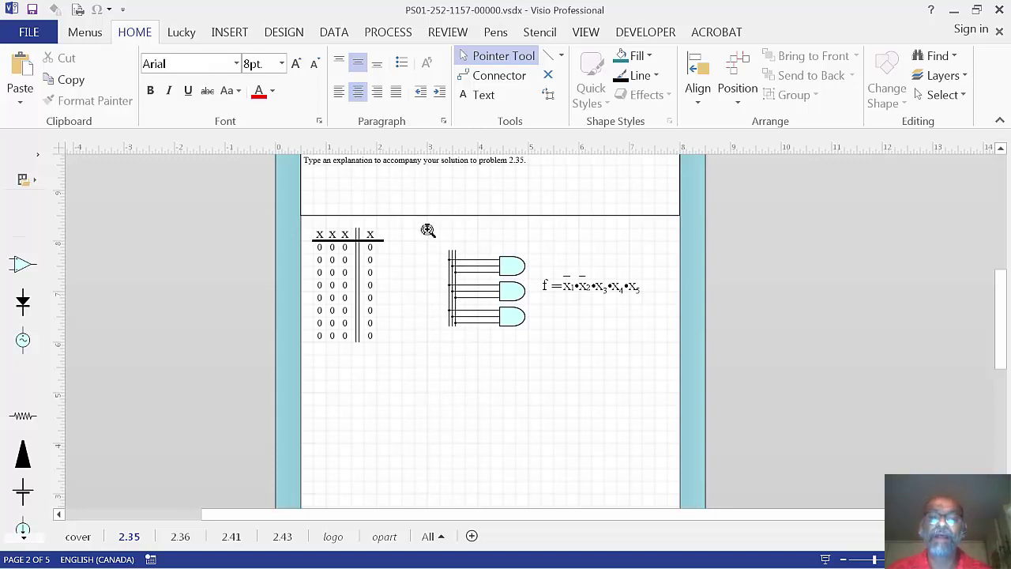
drag(427, 230, 540, 361)
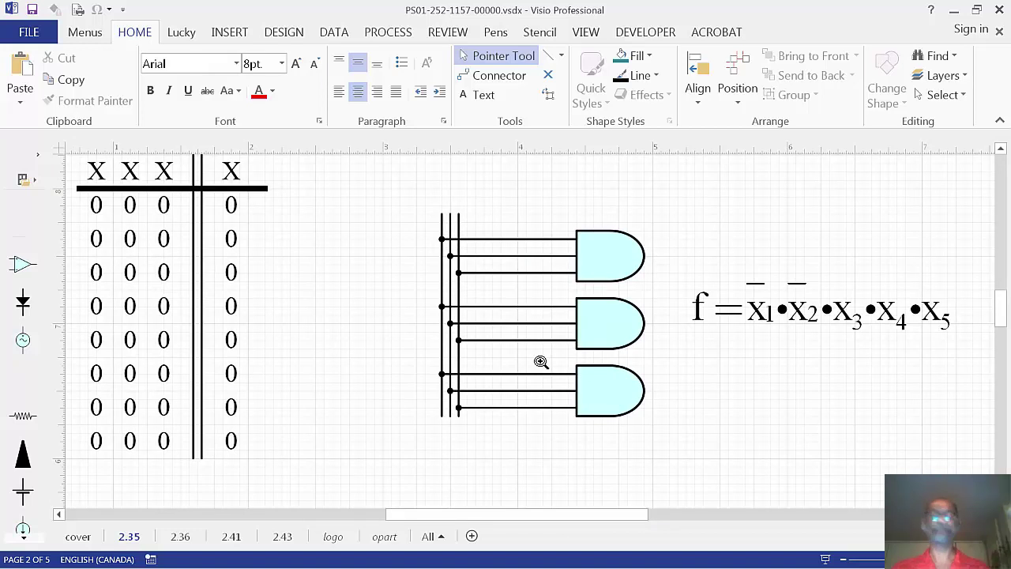
ctrl+shift+right_click(541, 362)
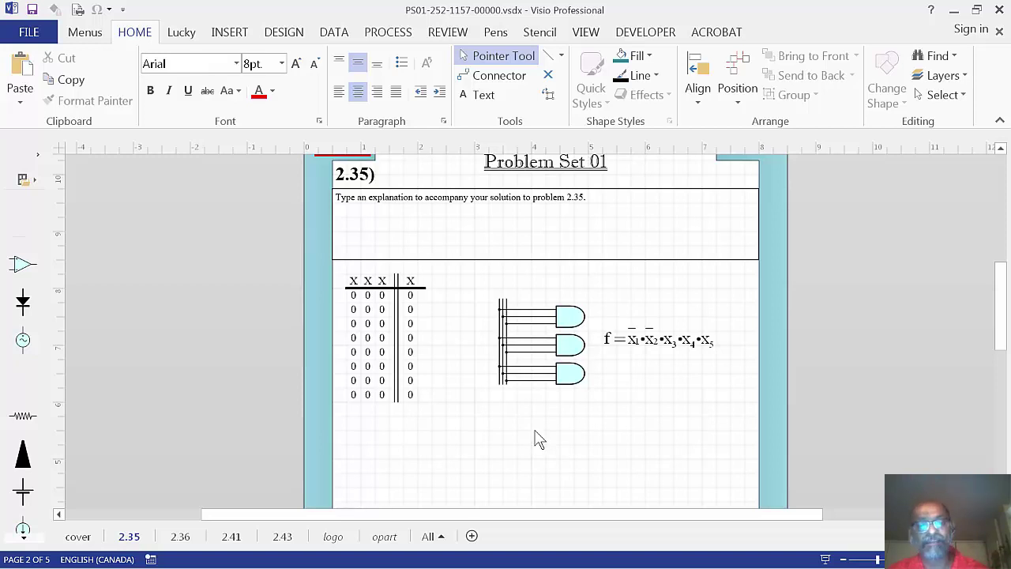
View the document's pages in order, from the cover through problems 2.35 to 2.43 to the logo and opart backgrounds.
click(79, 539)
click(129, 539)
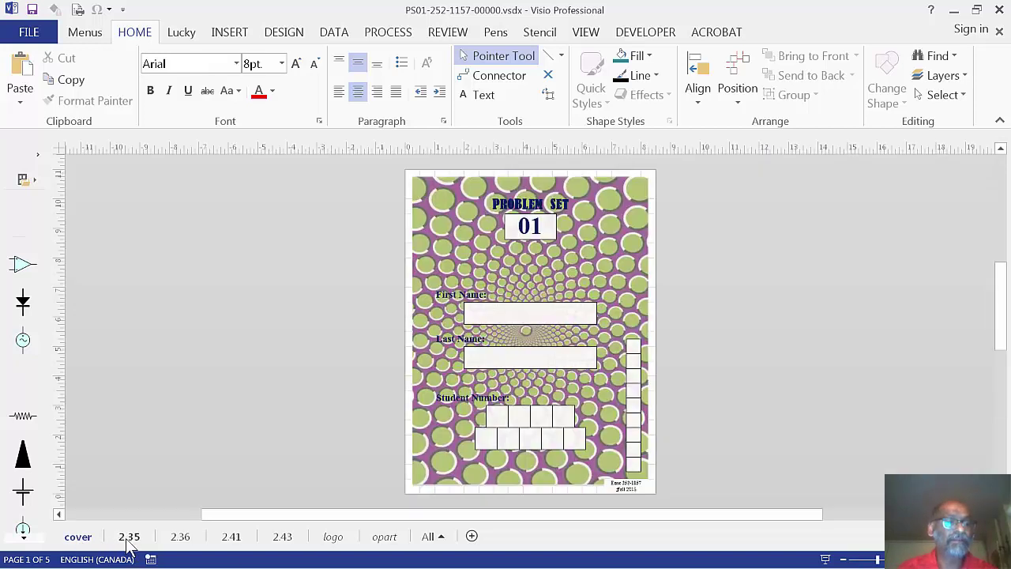
click(184, 540)
click(233, 544)
click(282, 541)
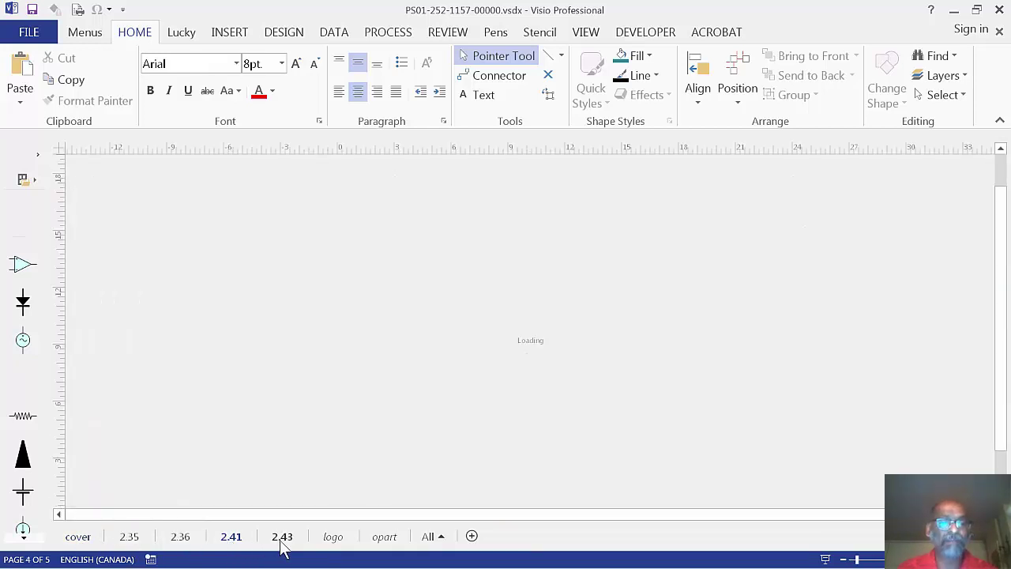
click(333, 540)
click(380, 540)
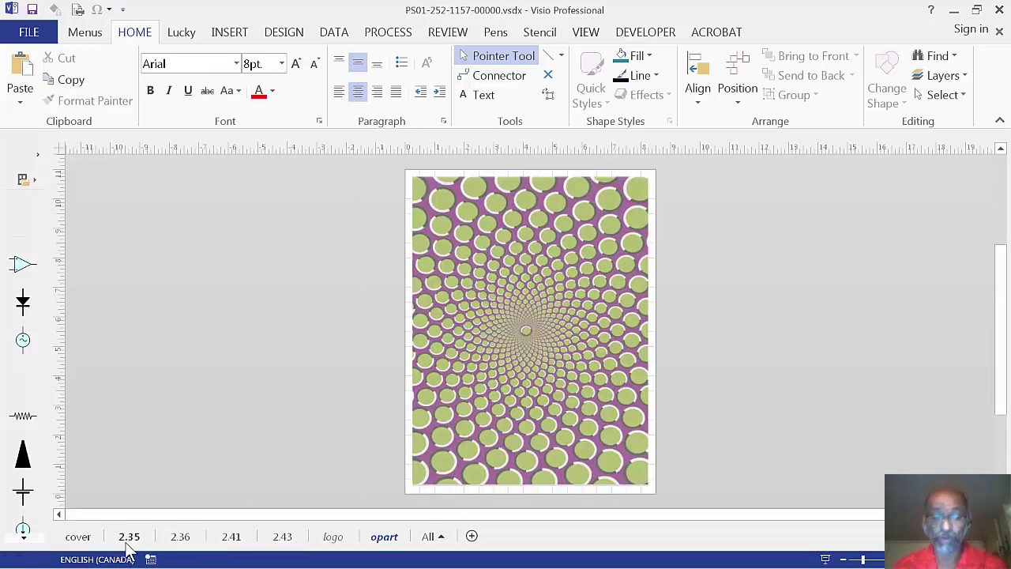
Revisit the cover and problem pages, return to page 2.35, and zoom in on its truth table, gates and equation.
click(178, 540)
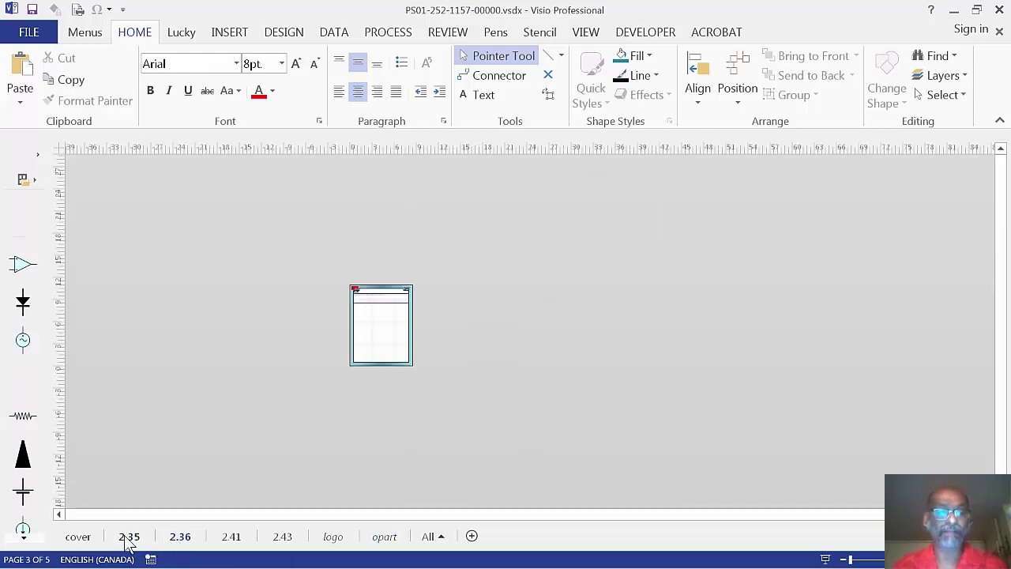
click(129, 540)
click(87, 540)
click(234, 540)
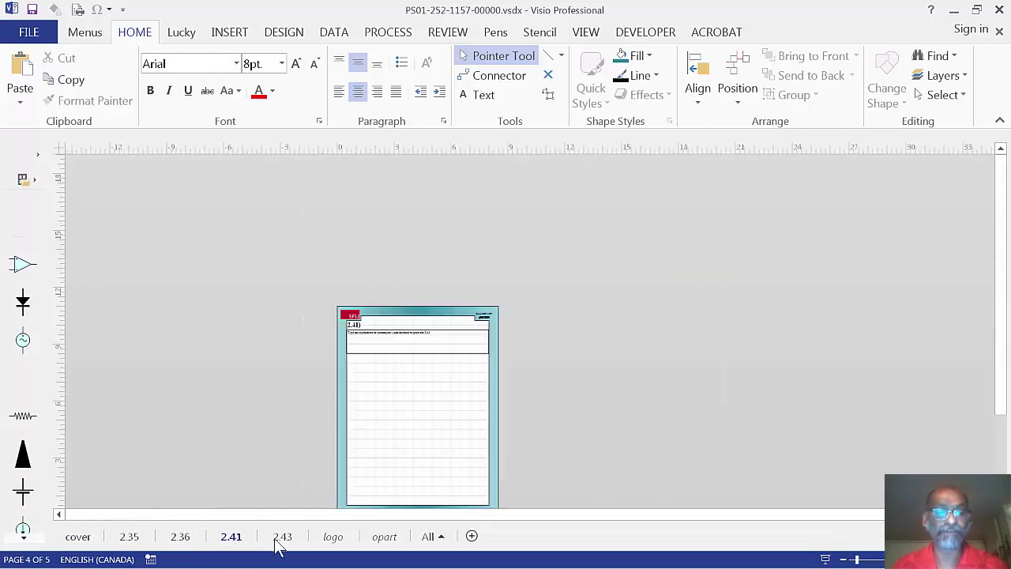
click(283, 539)
click(183, 540)
click(134, 540)
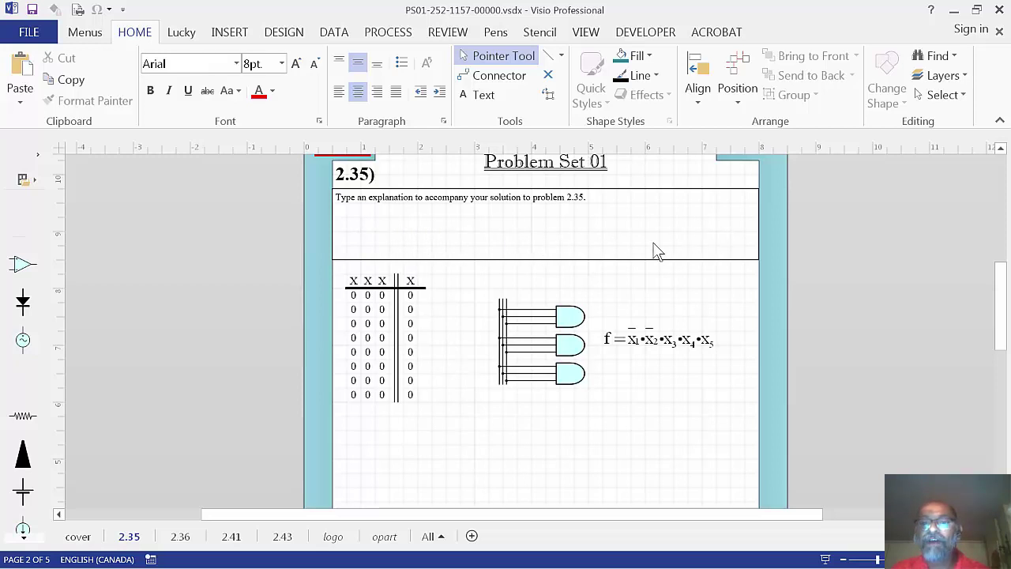
ctrl+shift+click(431, 418)
ctrl+shift+click(431, 417)
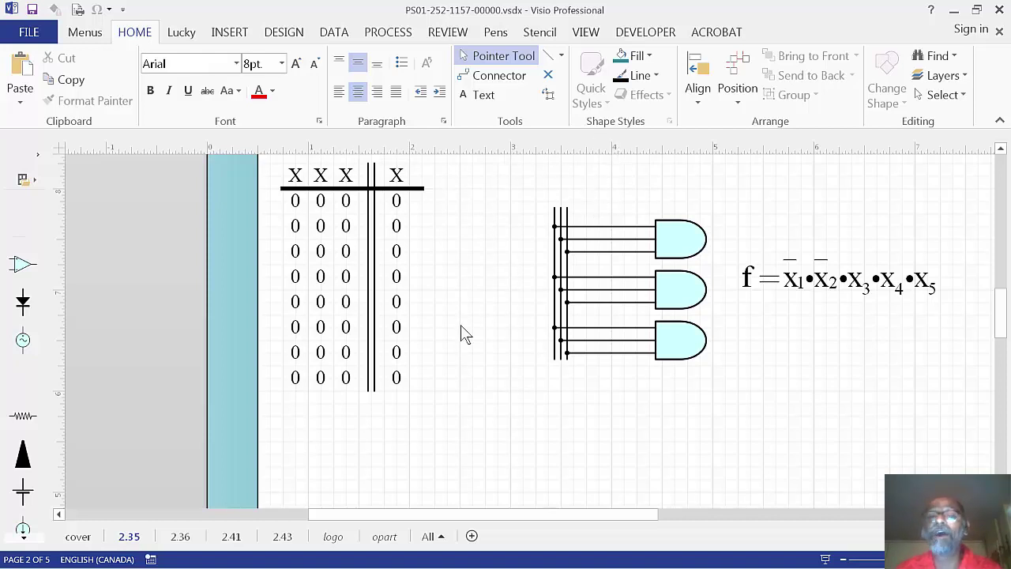
Pan page 2.35 vertically and zoom in closely between its truth table and gate wiring, and zoom back out.
scroll(464, 334, up, 1)
scroll(463, 334, up, 1)
scroll(464, 333, down, 2)
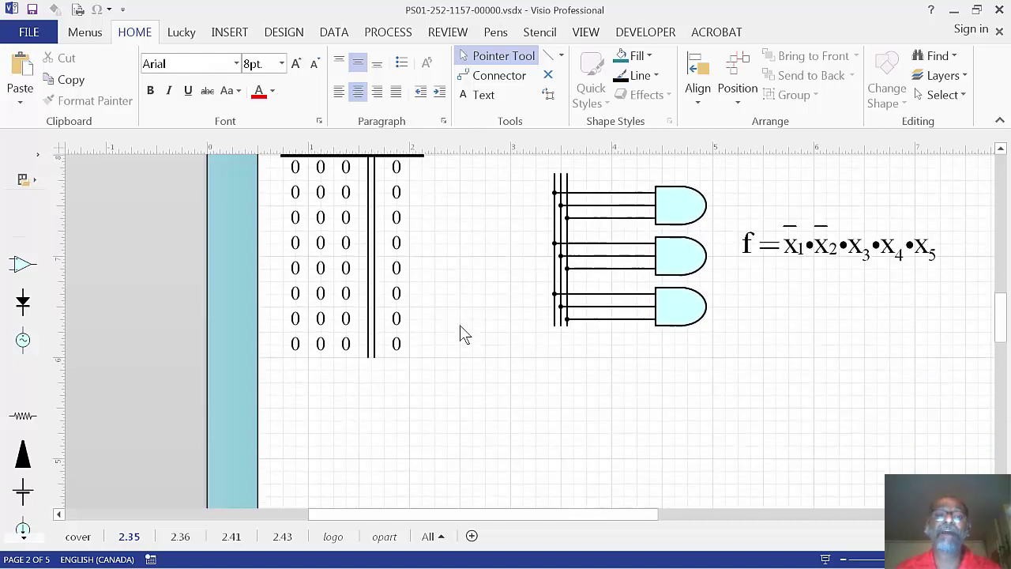
scroll(460, 325, up, 1)
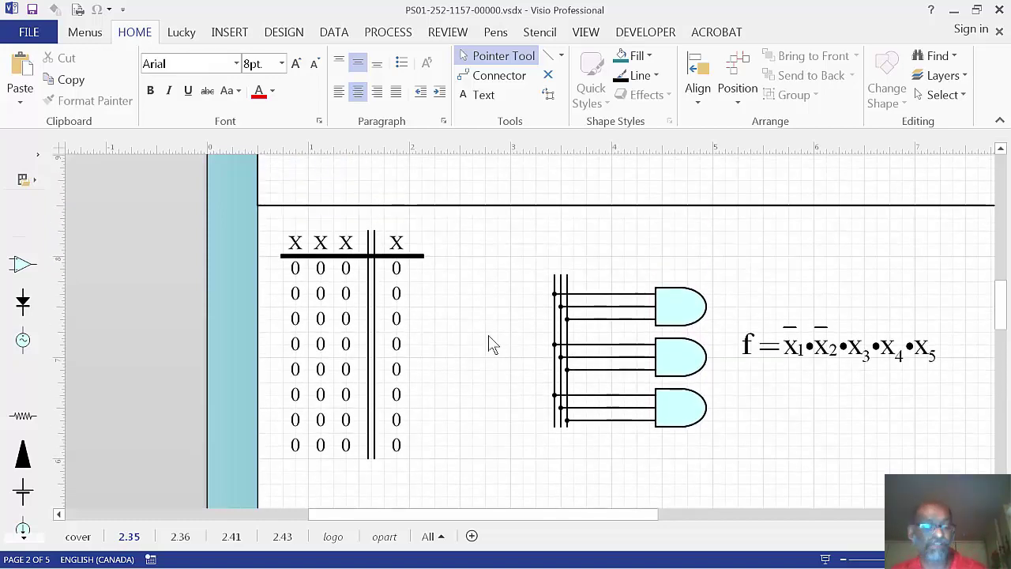
scroll(490, 336, down, 1)
scroll(490, 336, up, 4)
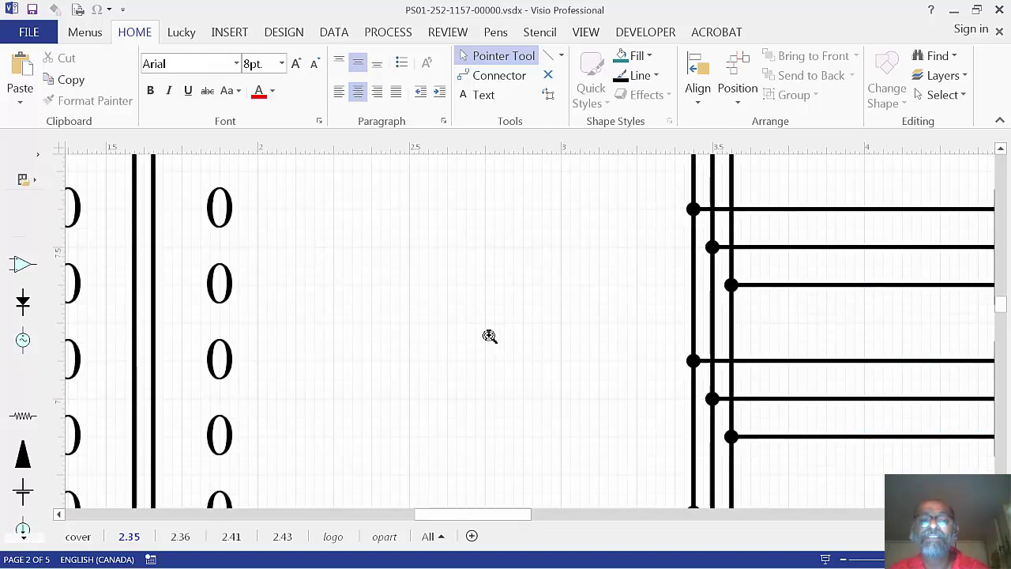
scroll(489, 335, up, 2)
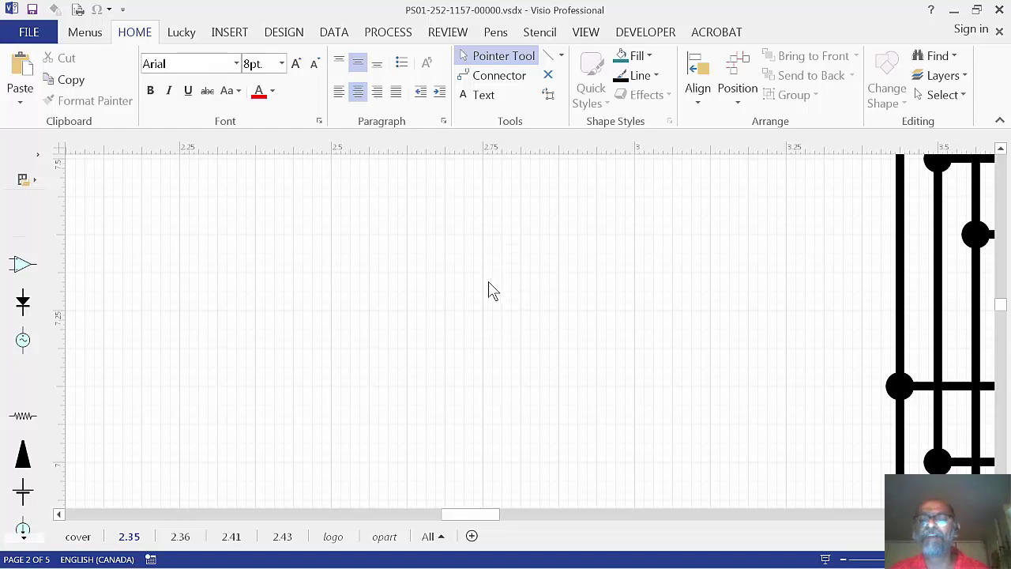
scroll(489, 286, down, 3)
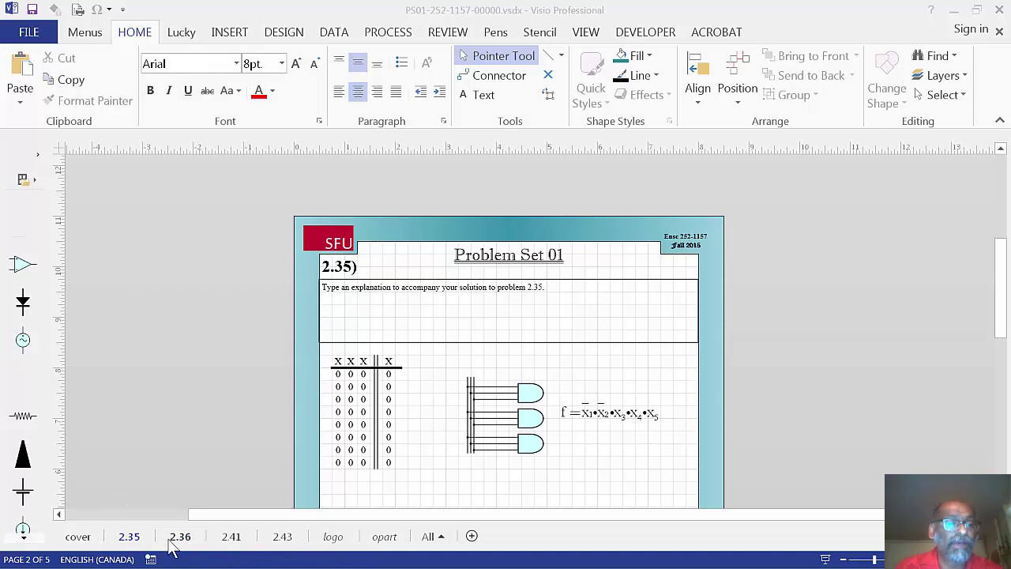
View pages 2.41 and 2.43, and zoom in on page 2.43 to inspect its heading and explanation box.
click(231, 537)
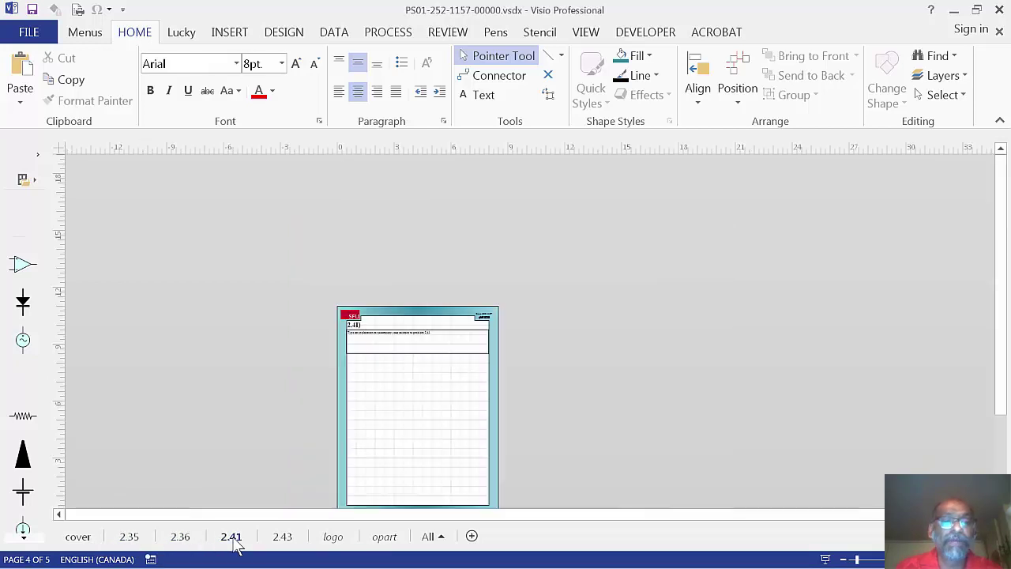
click(282, 537)
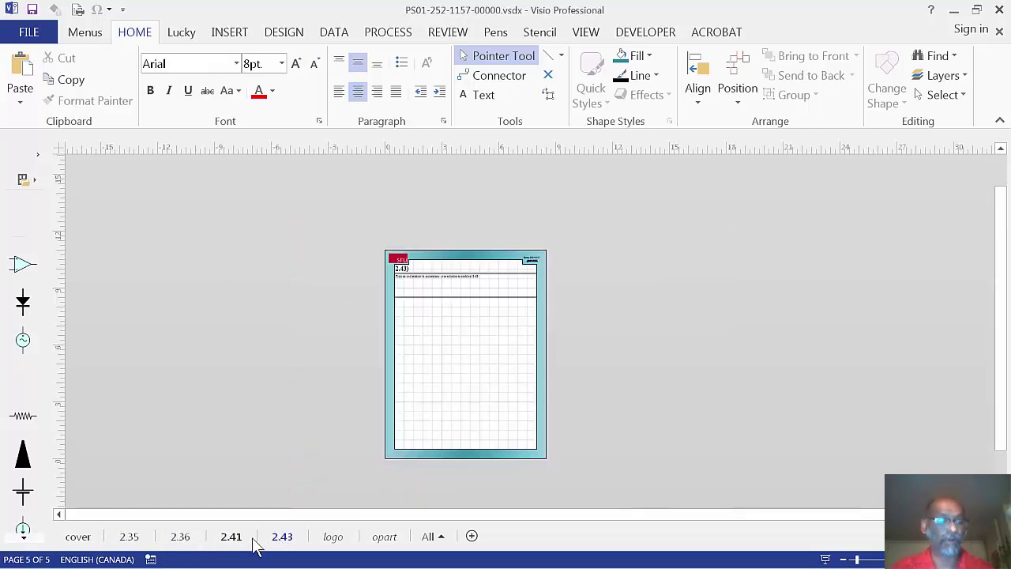
ctrl+shift+click(413, 368)
ctrl+shift+click(413, 370)
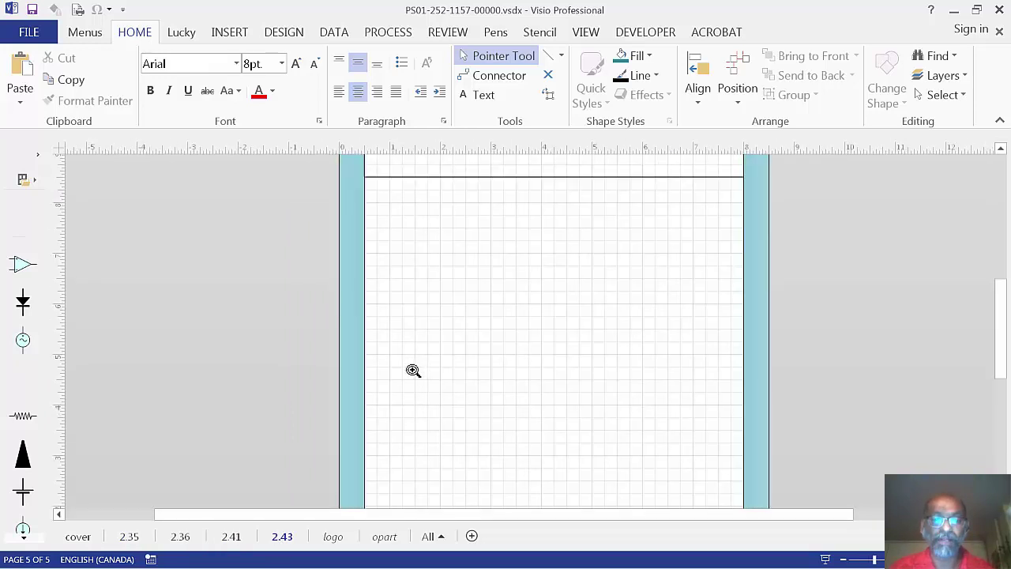
ctrl+shift+click(414, 370)
ctrl+shift+right_click(413, 370)
ctrl+shift+right_click(414, 370)
scroll(403, 405, up, 2)
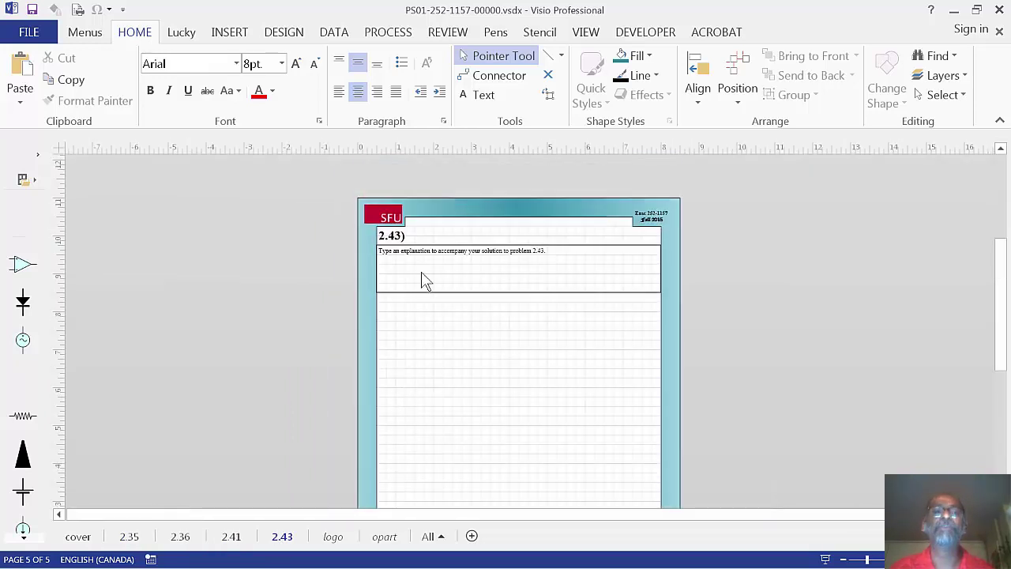
Rename page 2.43 as NewNameFred.
right_click(285, 542)
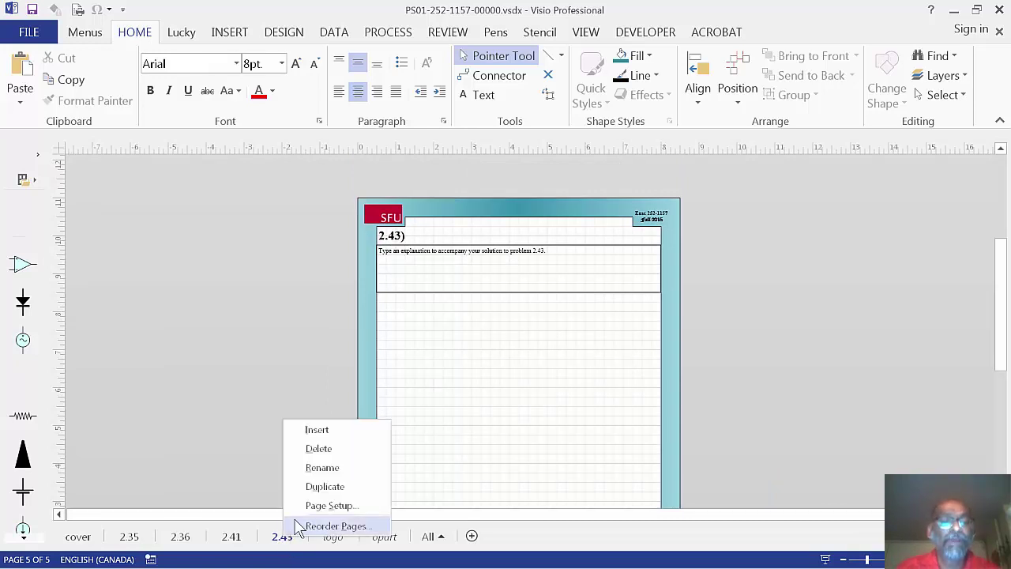
click(314, 469)
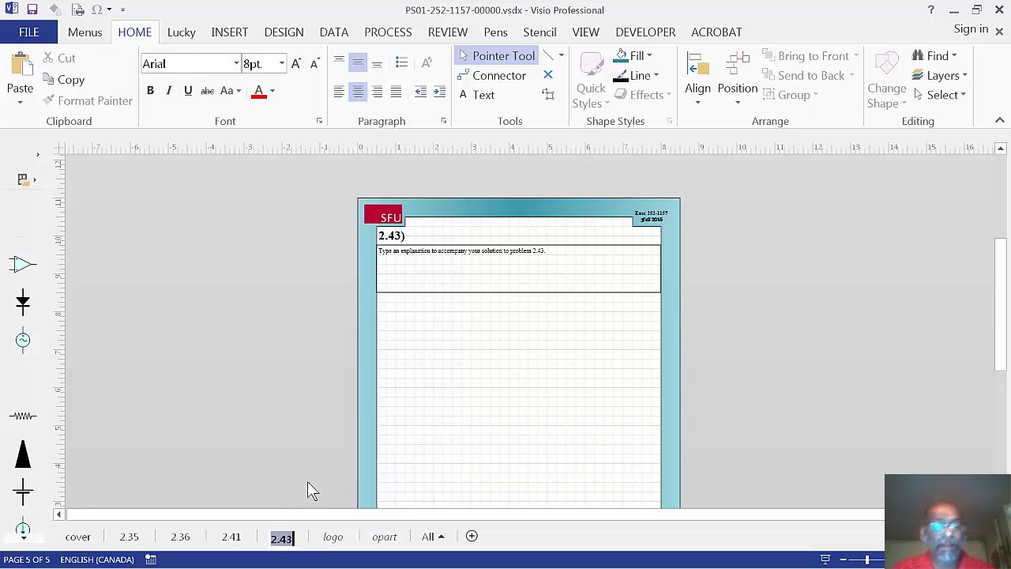
text(New)
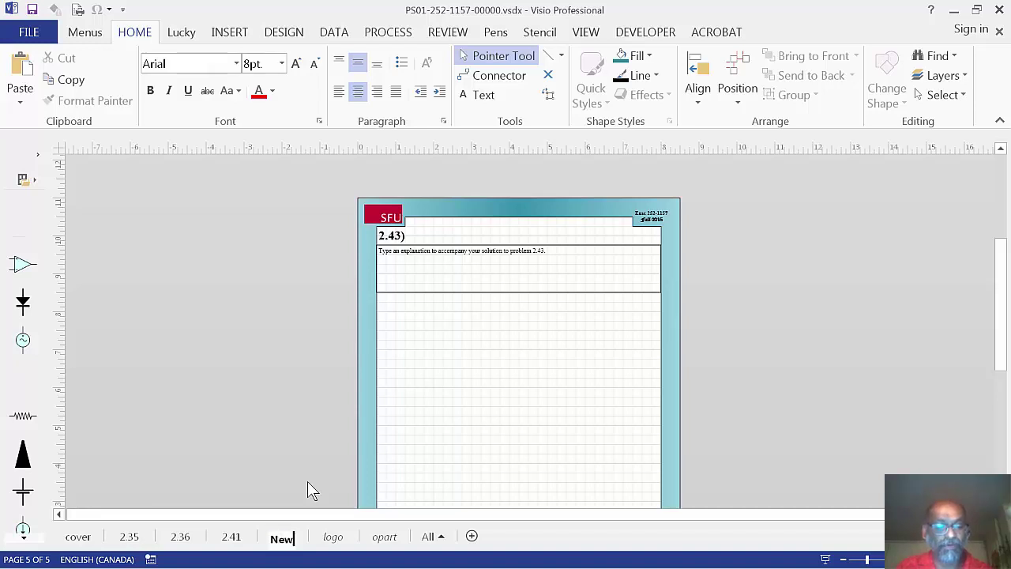
text(NameFred)
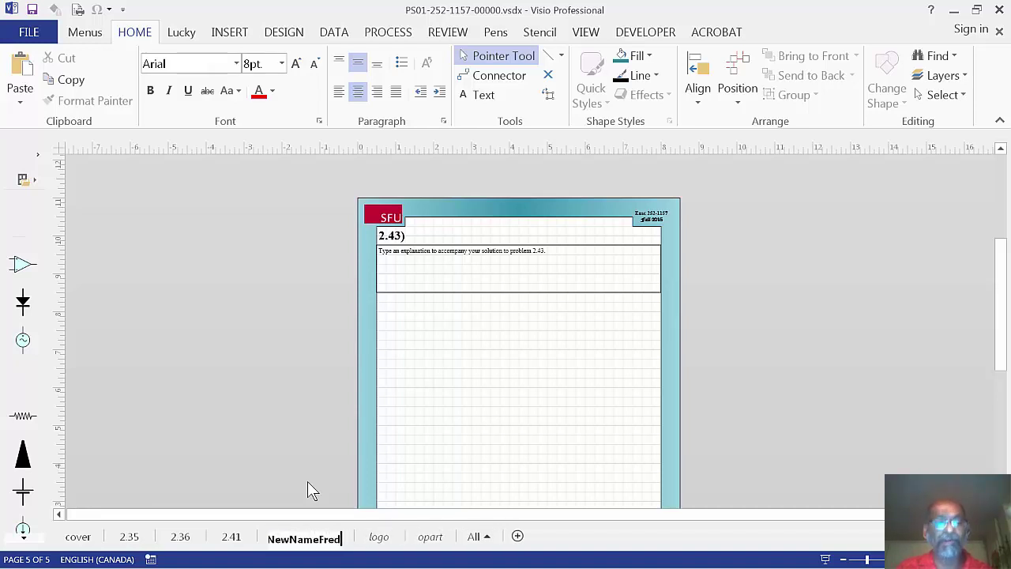
key(Return)
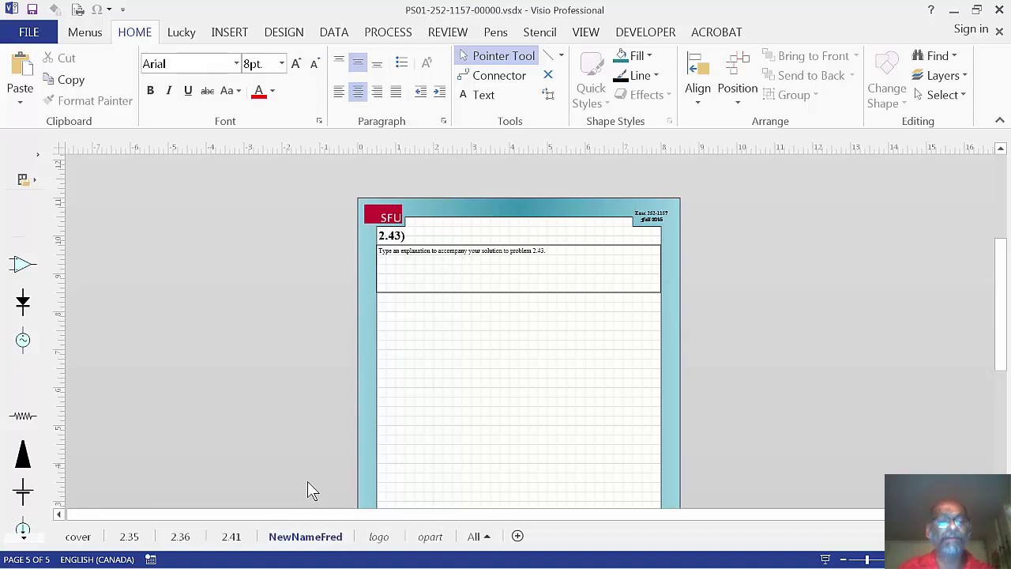
Check the page commands offered for the NewNameFred page and for page 2.41 without applying any.
right_click(313, 542)
click(247, 473)
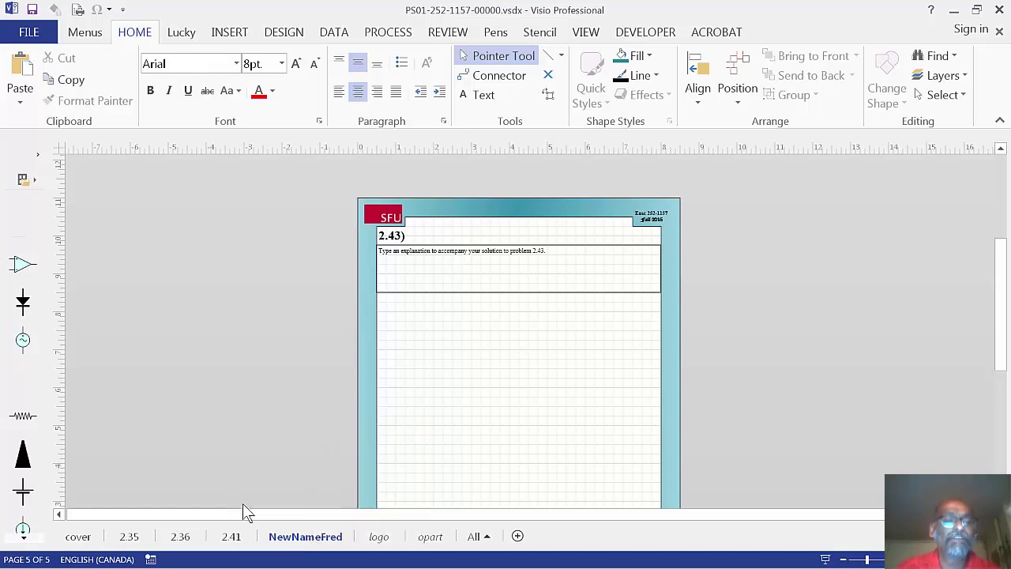
click(236, 540)
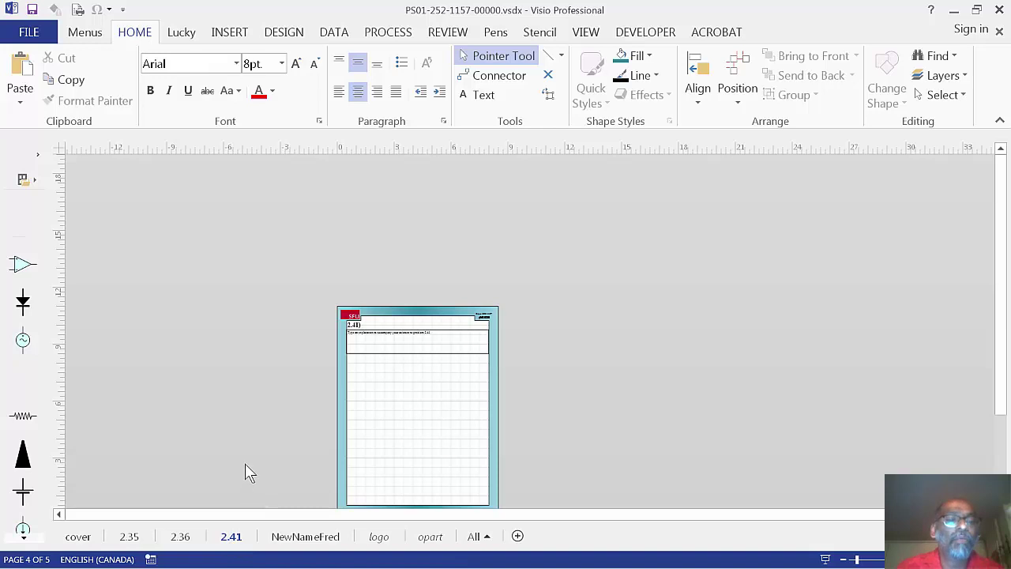
scroll(245, 463, down, 2)
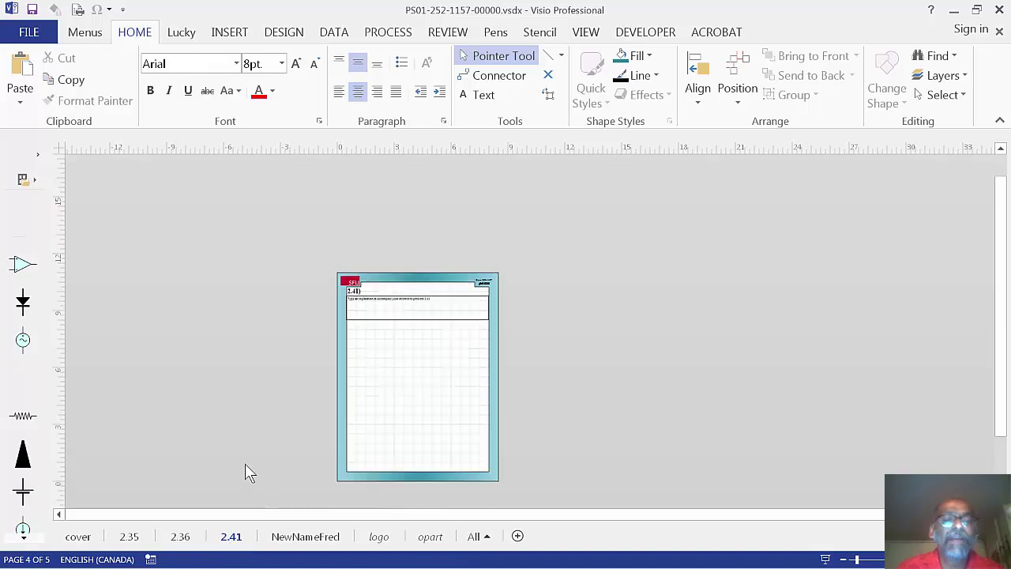
right_click(234, 538)
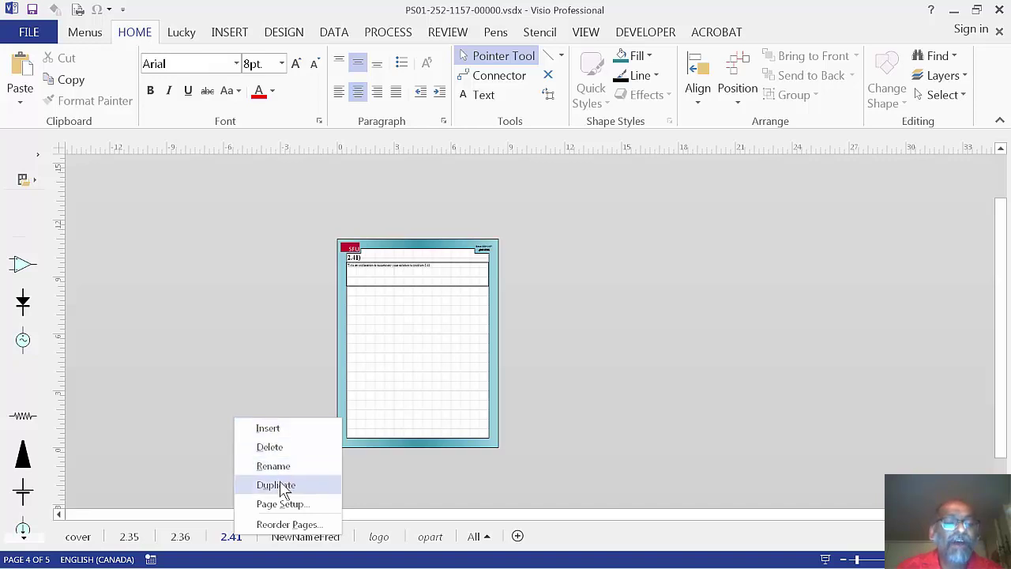
click(176, 431)
Duplicate page 2.35, including its truth table, gates and equation.
click(129, 537)
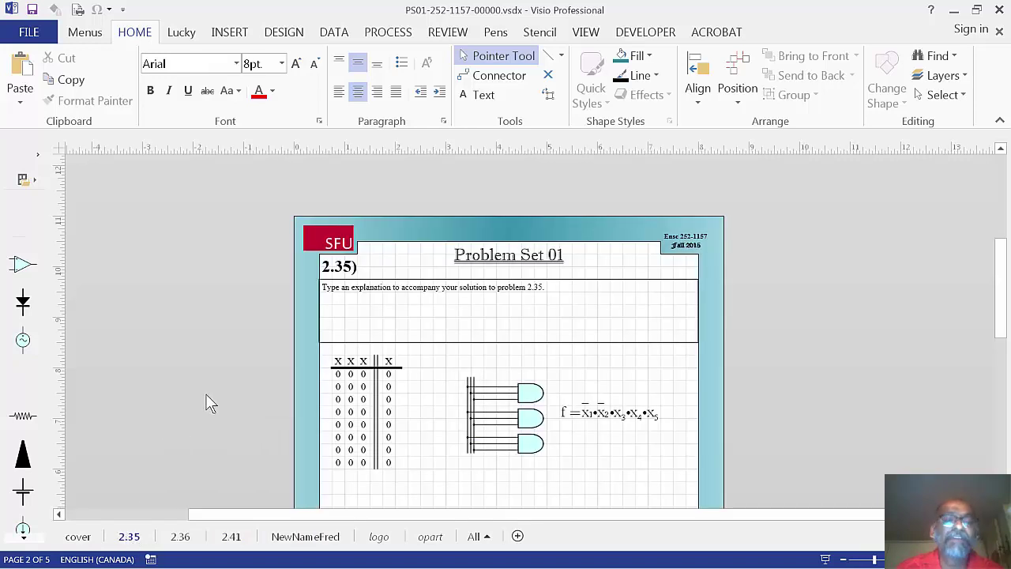
scroll(208, 402, down, 2)
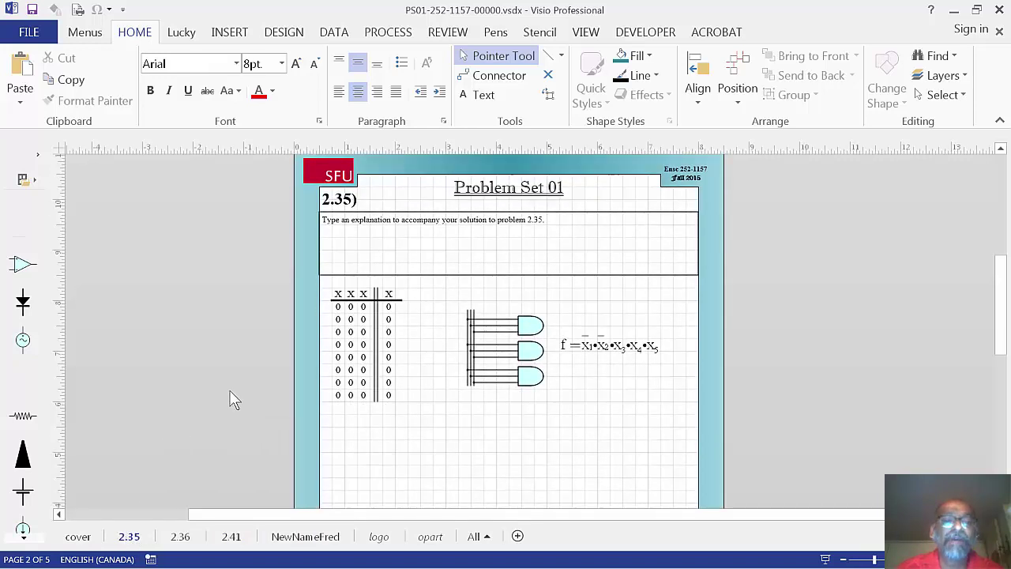
right_click(132, 541)
click(161, 492)
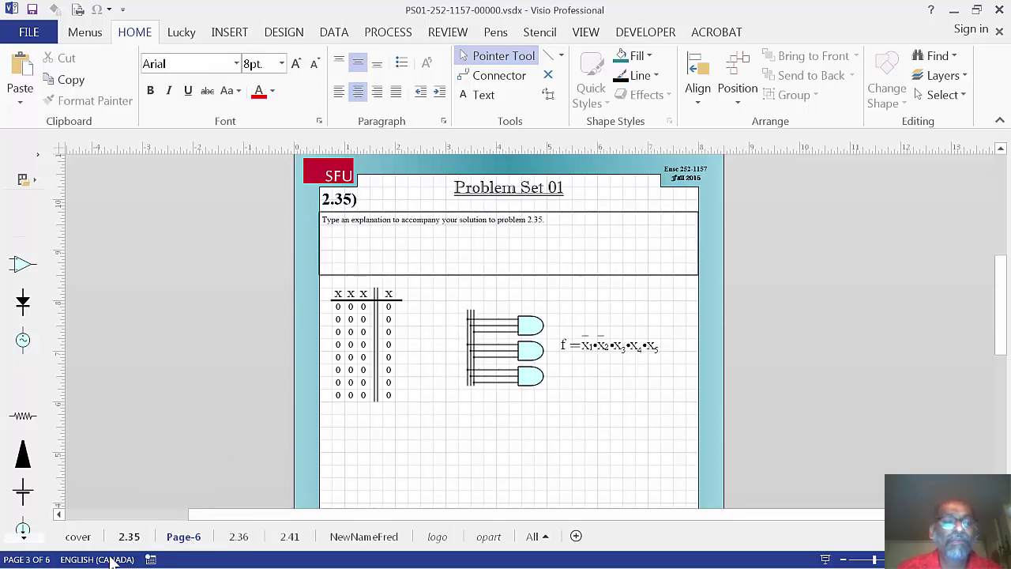
Move the grouped truth table, gates and equation down about 1.75 in. on the duplicate page, and compare it with page 2.35.
drag(525, 331, 529, 420)
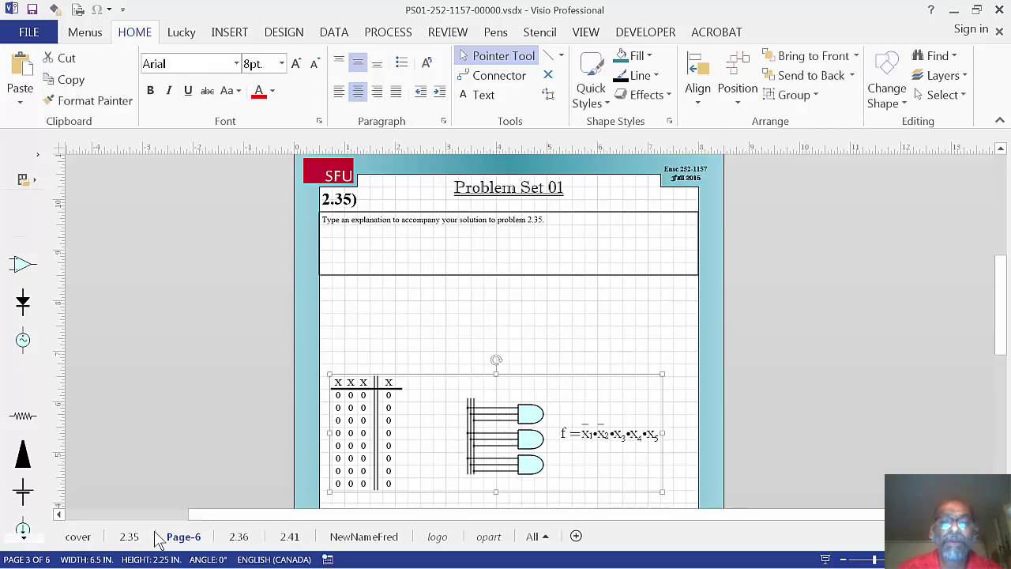
click(129, 537)
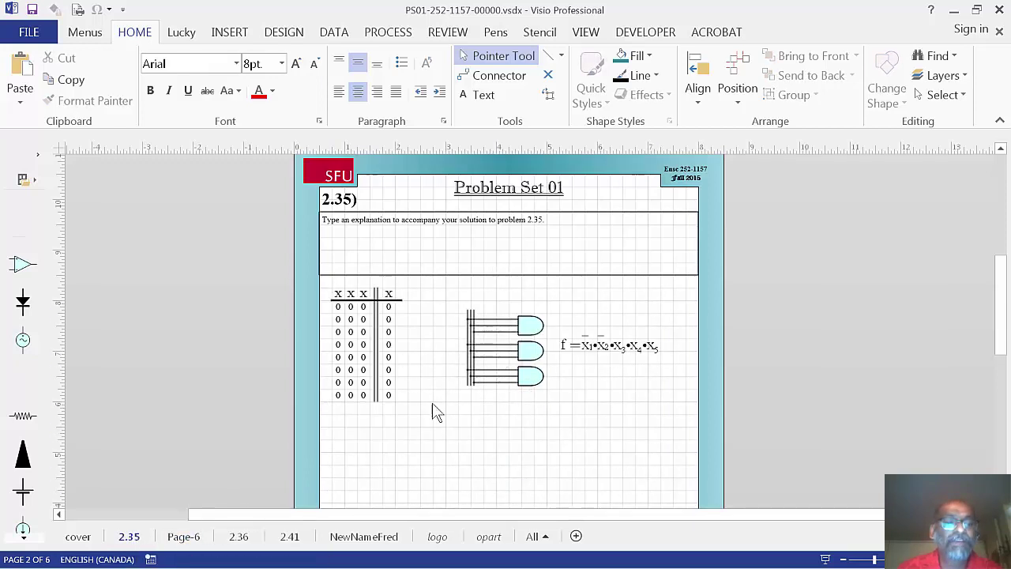
click(184, 537)
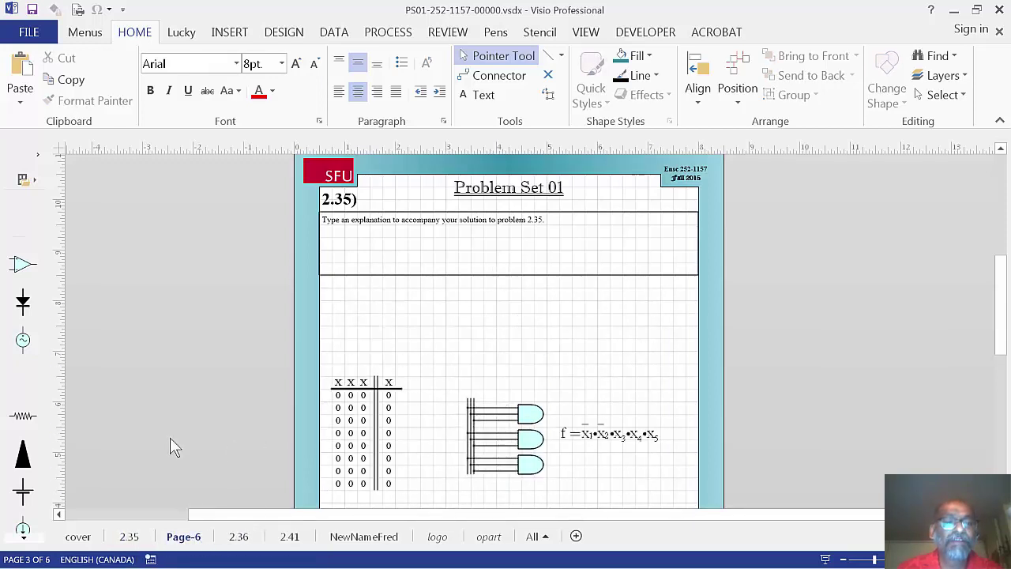
Delete the duplicate of page 2.35.
right_click(189, 540)
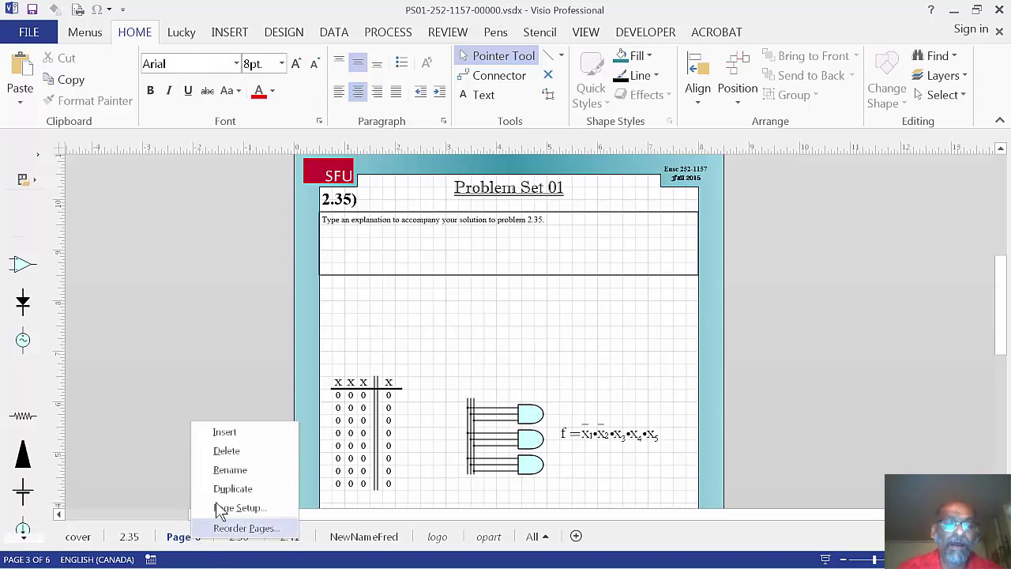
click(226, 451)
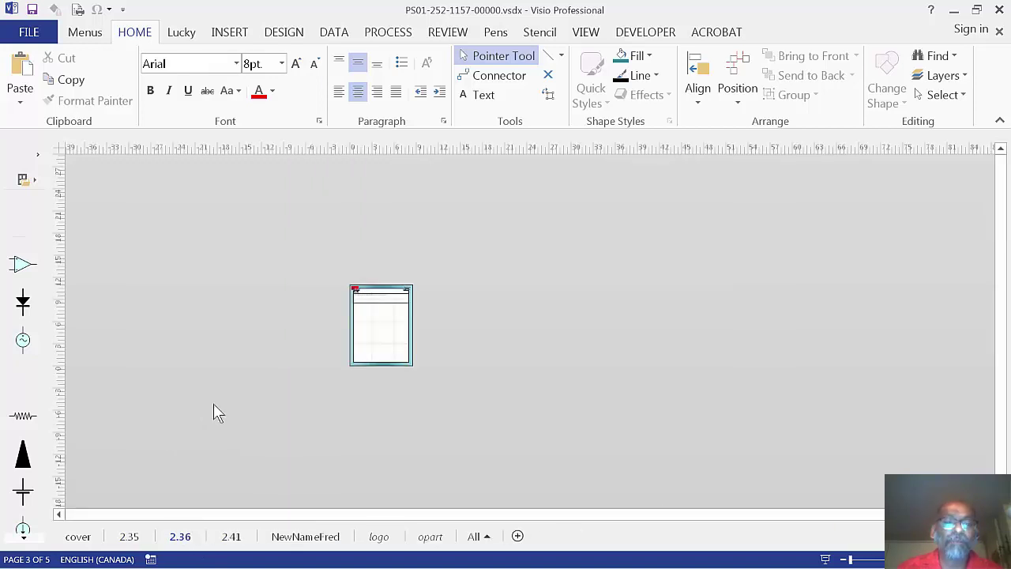
Zoom in on page 2.36 and open its Page Setup to examine the page's name, background and measurement units.
ctrl+shift+click(375, 345)
scroll(371, 412, up, 4)
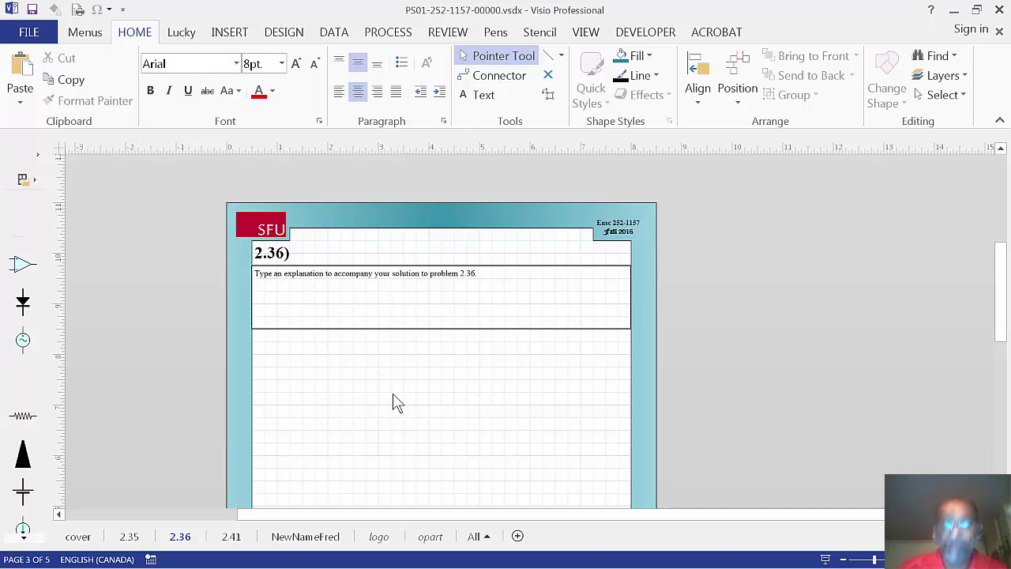
scroll(395, 401, left, 2)
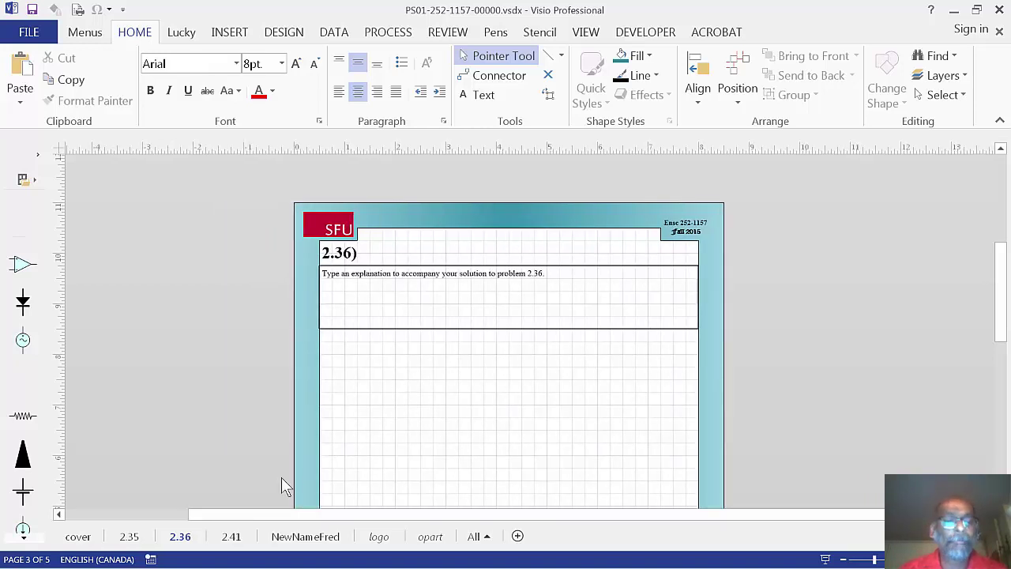
right_click(181, 541)
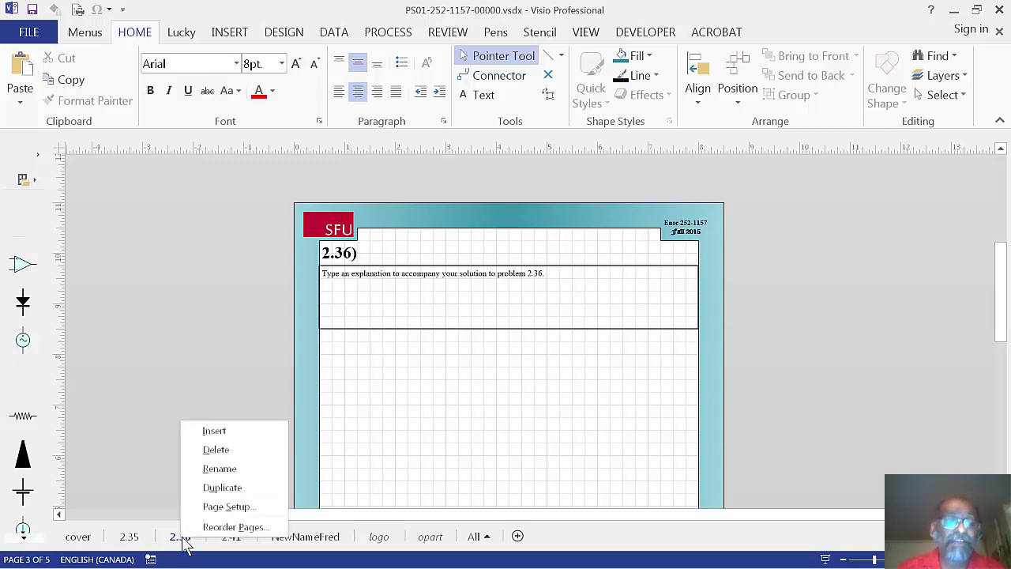
click(228, 506)
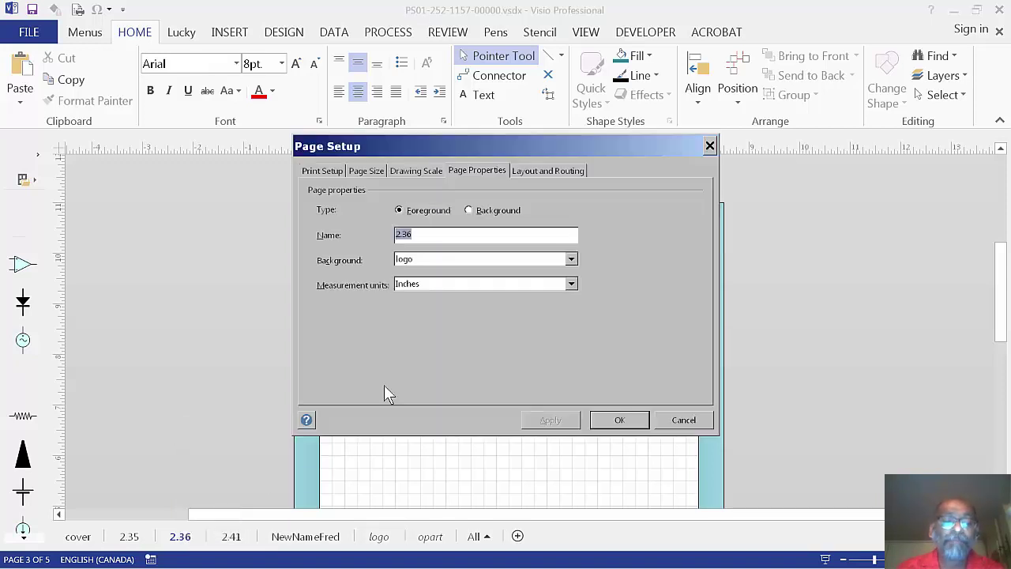
drag(434, 234, 395, 235)
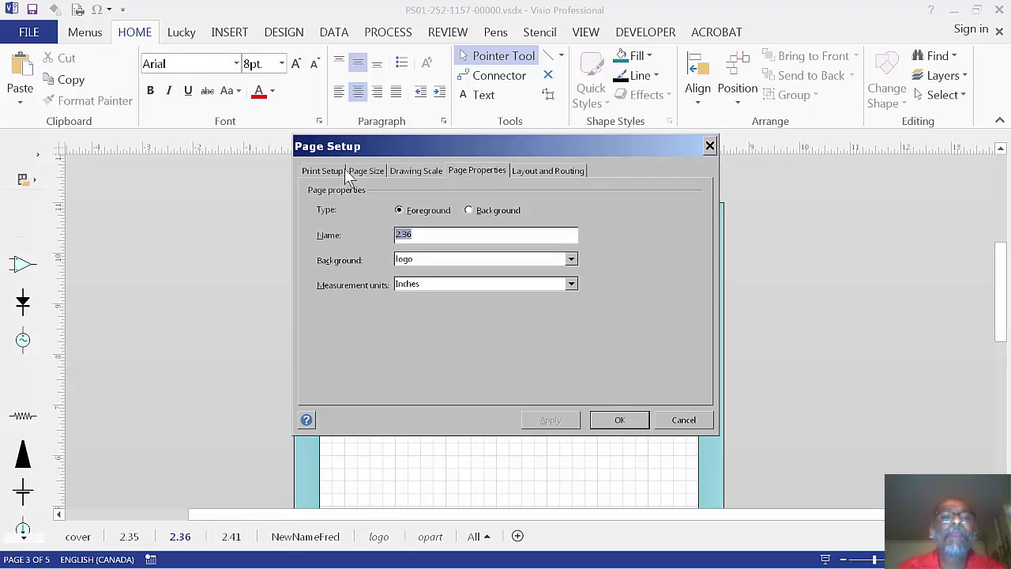
Try the landscape printer paper orientation for page 2.36 and return it to portrait.
click(335, 172)
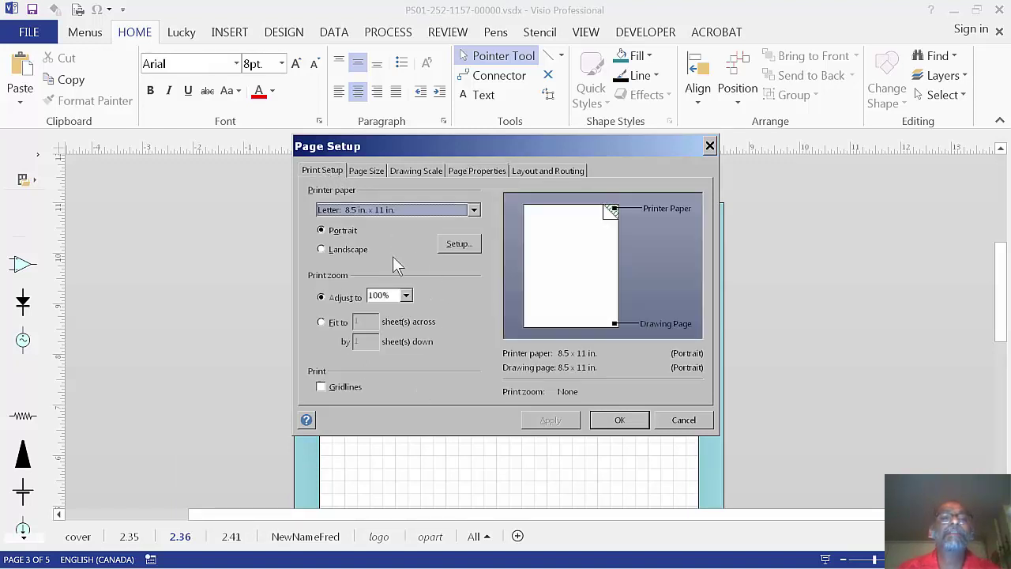
click(339, 251)
click(343, 232)
click(348, 251)
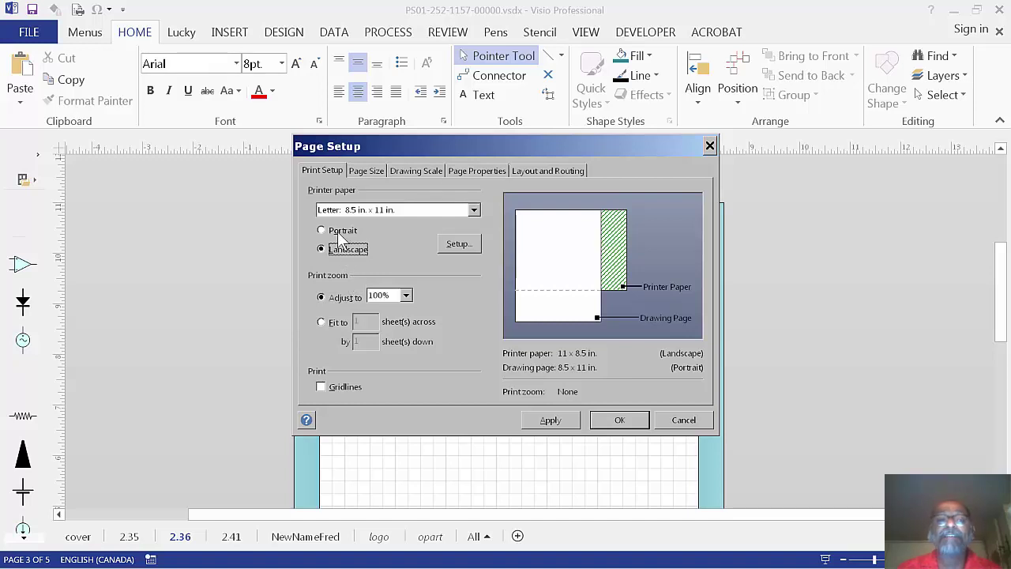
click(340, 231)
Review the pre-defined page sizes for page 2.36, keep Letter, and try the landscape page orientation before returning to portrait.
click(370, 168)
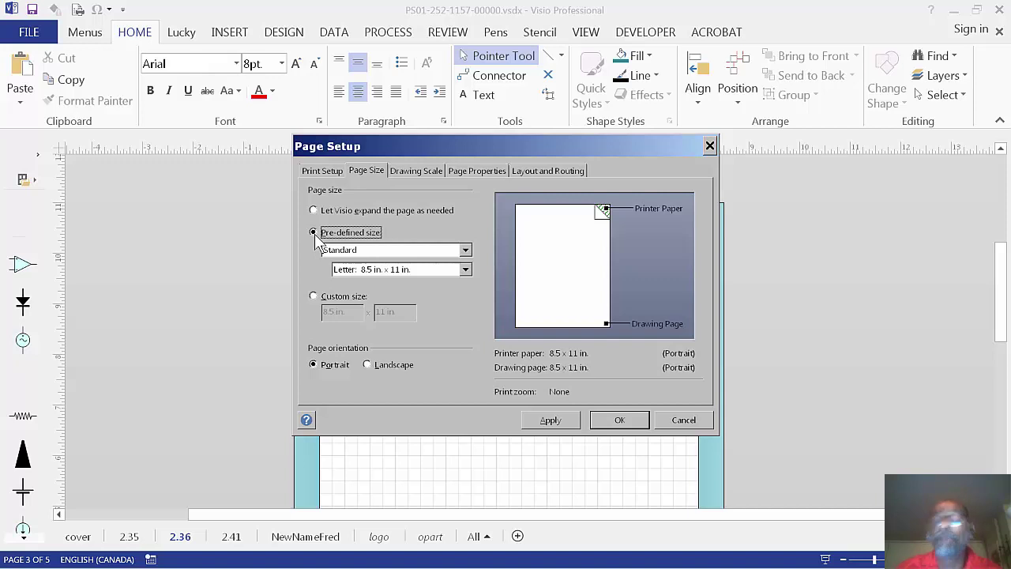
click(465, 269)
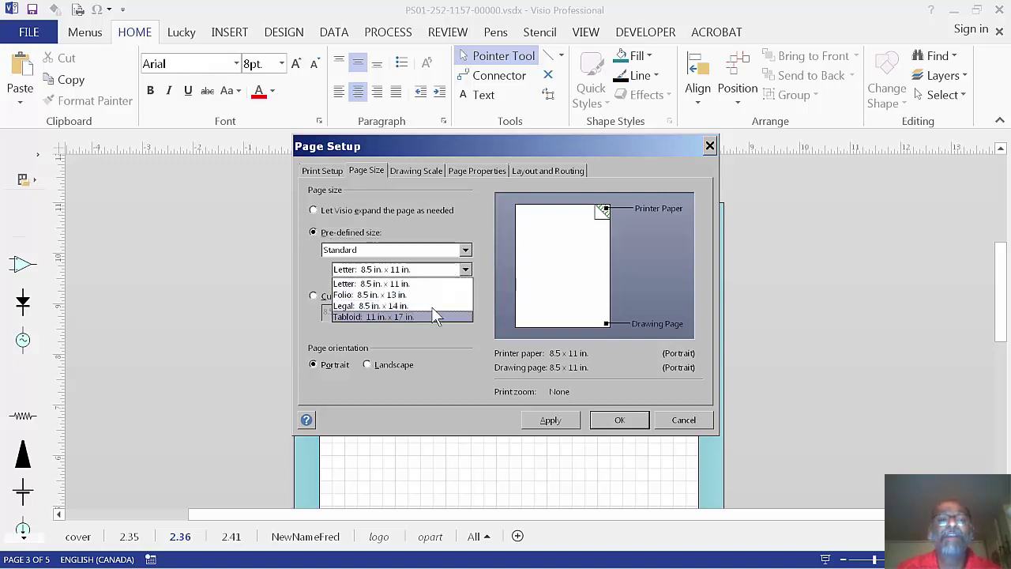
click(413, 269)
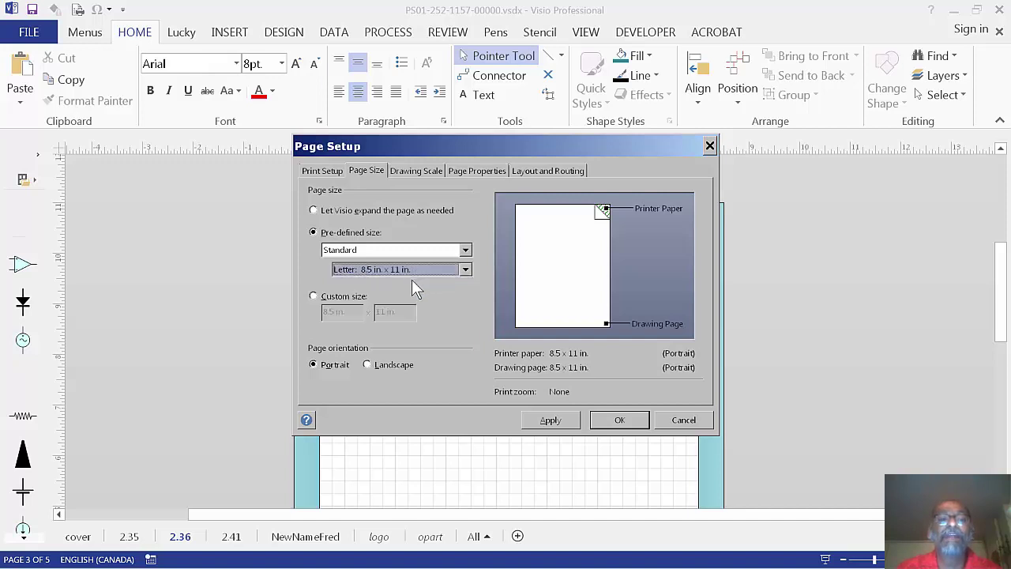
click(368, 365)
click(314, 364)
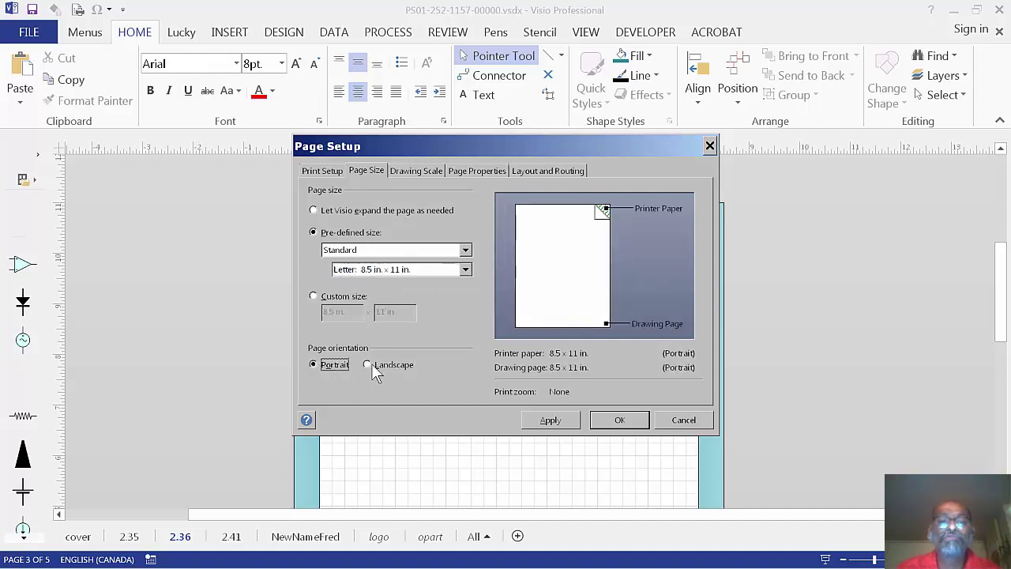
click(368, 364)
click(314, 365)
Examine page 2.36's drawing scale options, page properties and available measurement units, keeping the units at Inches.
click(425, 171)
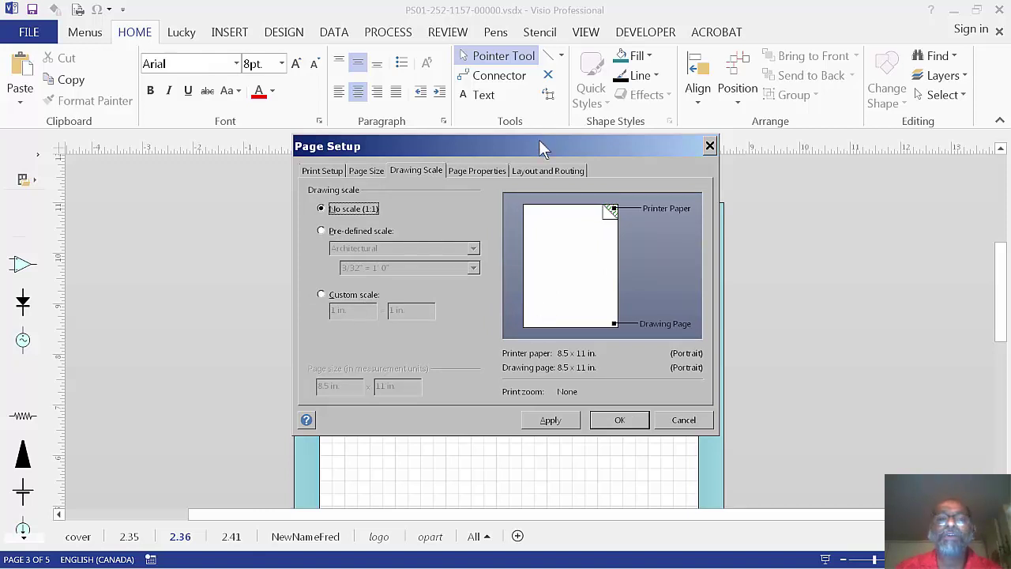
drag(539, 140, 425, 230)
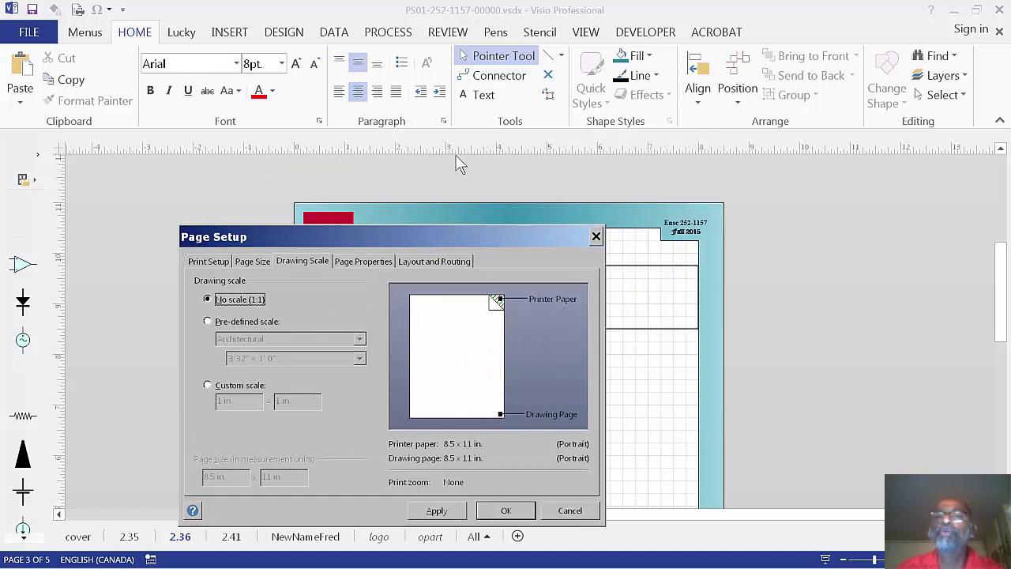
drag(363, 236, 350, 173)
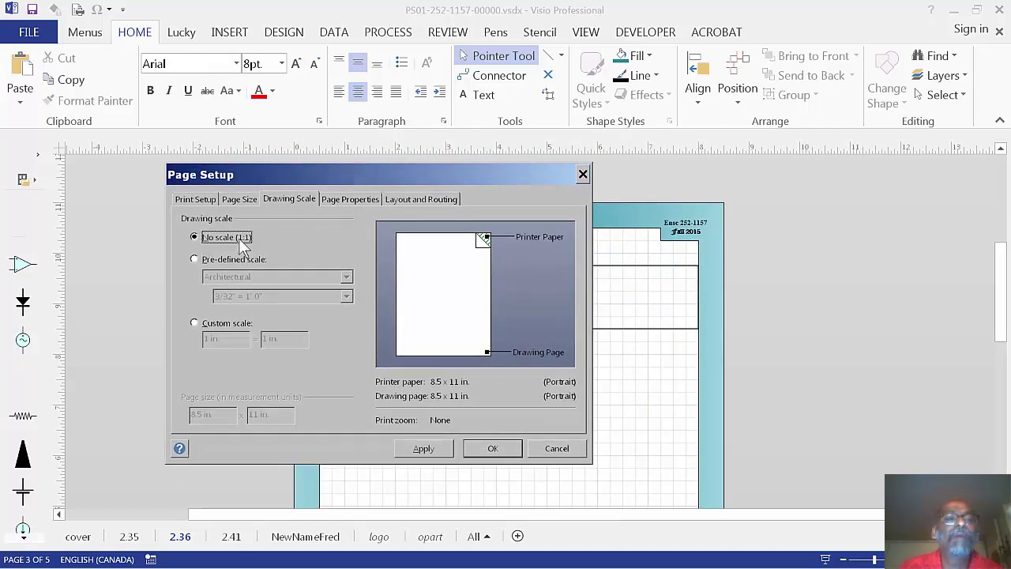
click(341, 197)
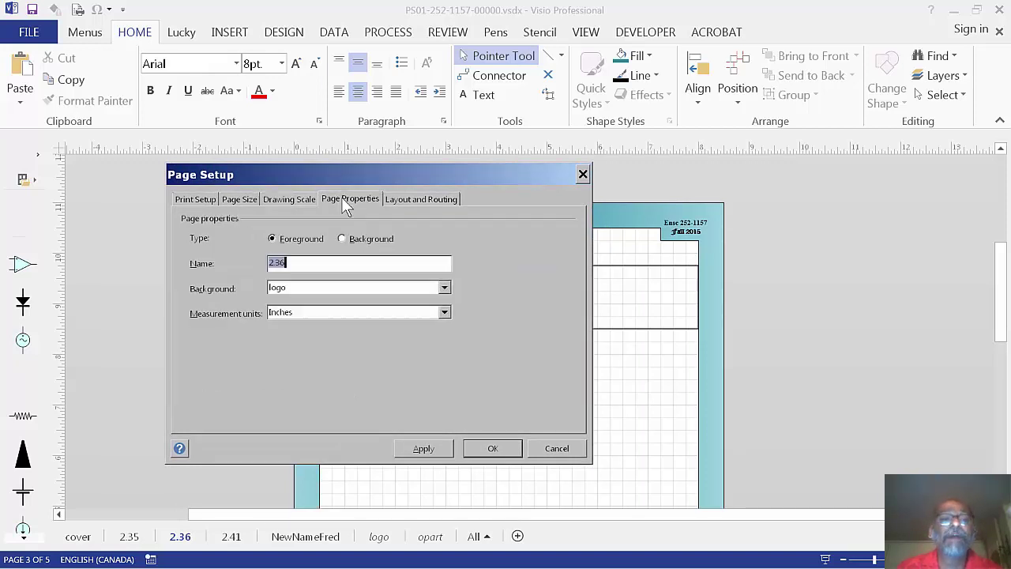
click(345, 313)
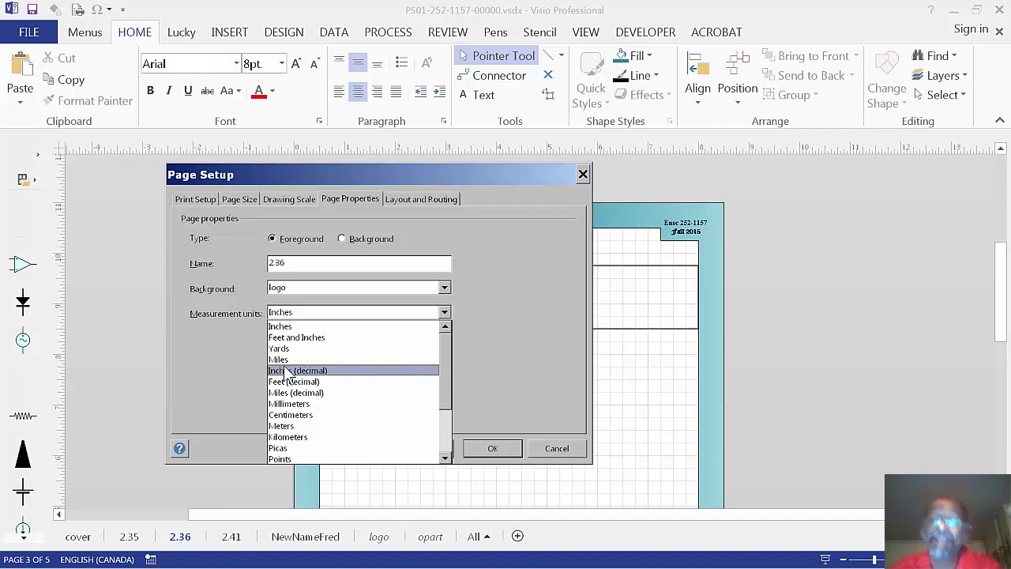
click(303, 325)
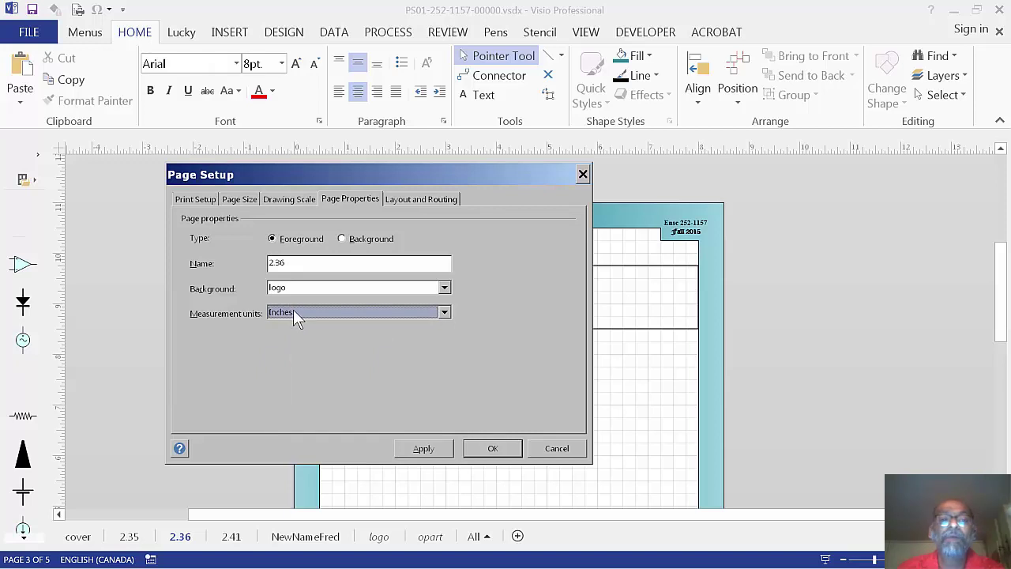
Recheck the No scale (1:1) drawing scale for page 2.36, apply the page setup and close it.
click(280, 198)
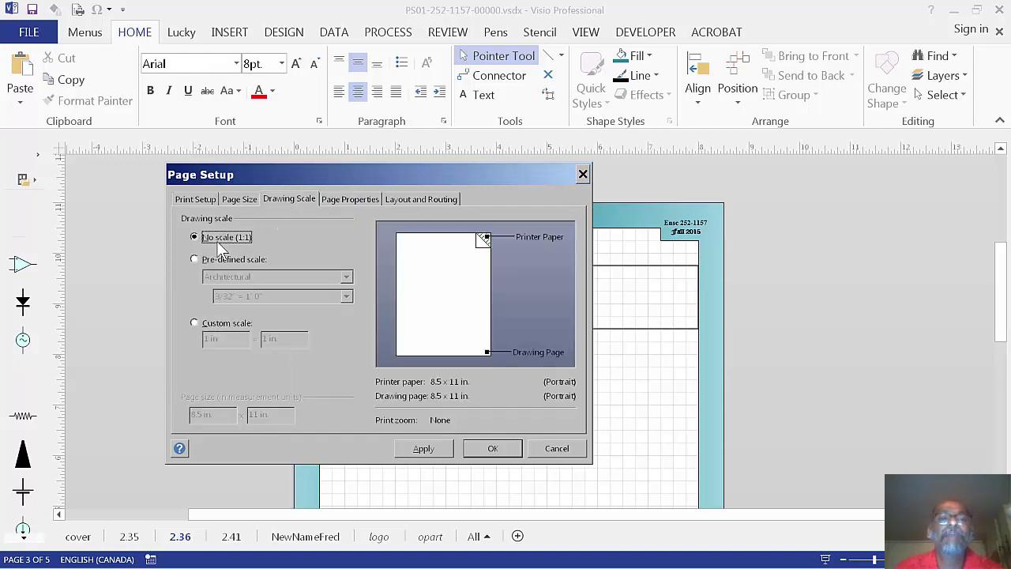
drag(321, 172, 294, 181)
click(397, 459)
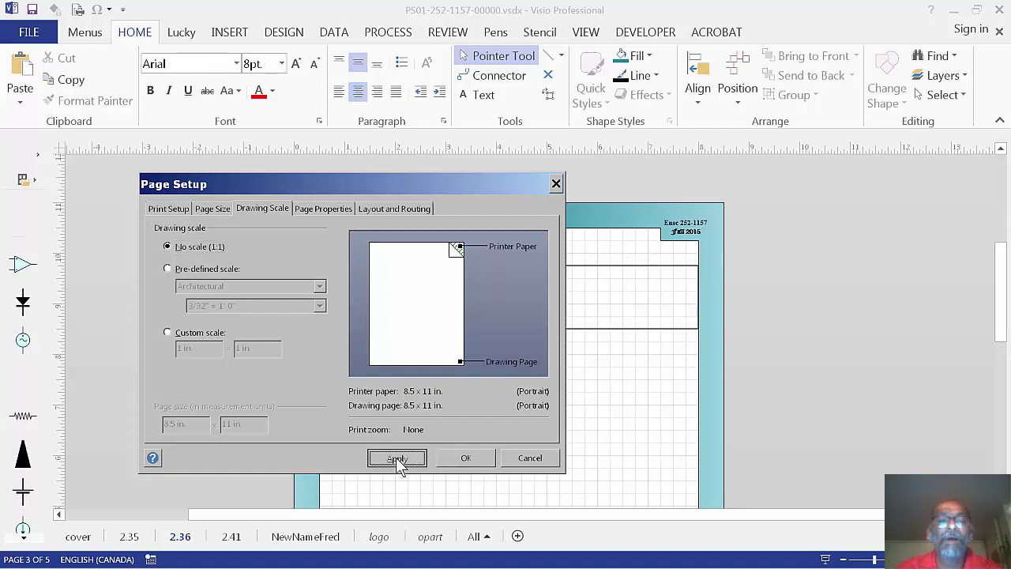
click(465, 458)
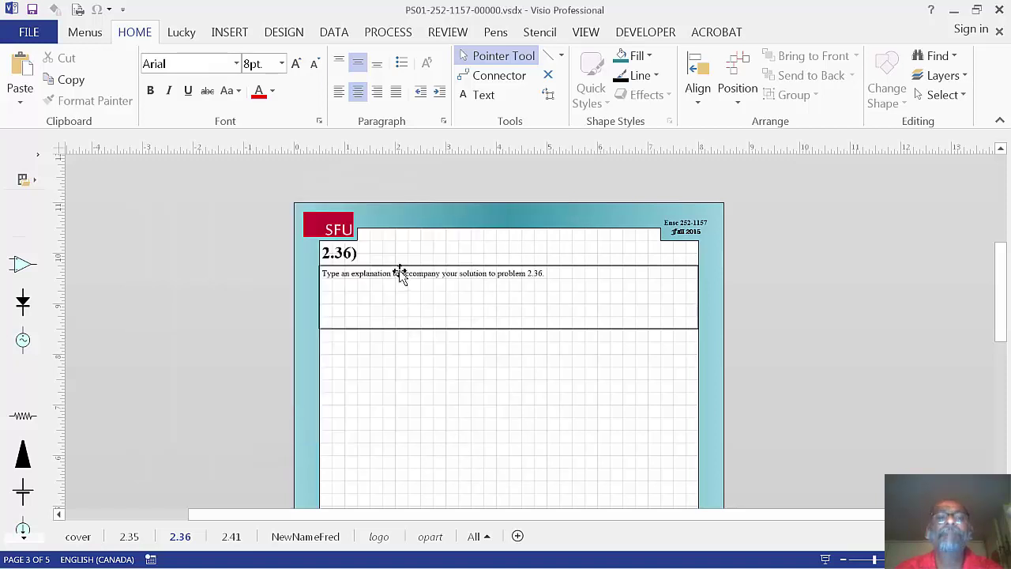
Zoom out and back in on page 2.36 and pan across it to examine the page against the rulers.
scroll(401, 282, down, 3)
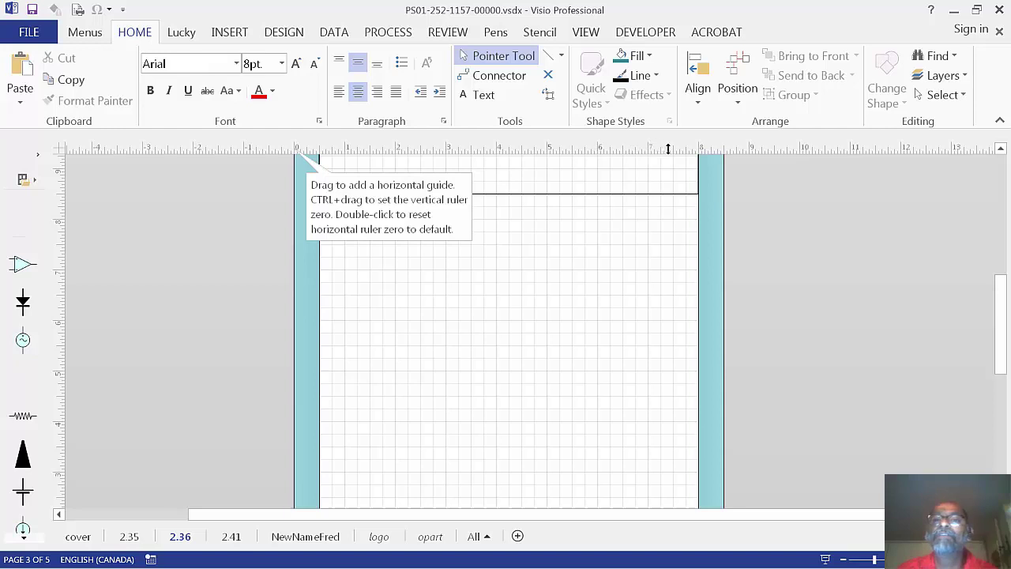
ctrl+shift+right_click(519, 276)
ctrl+shift+right_click(501, 314)
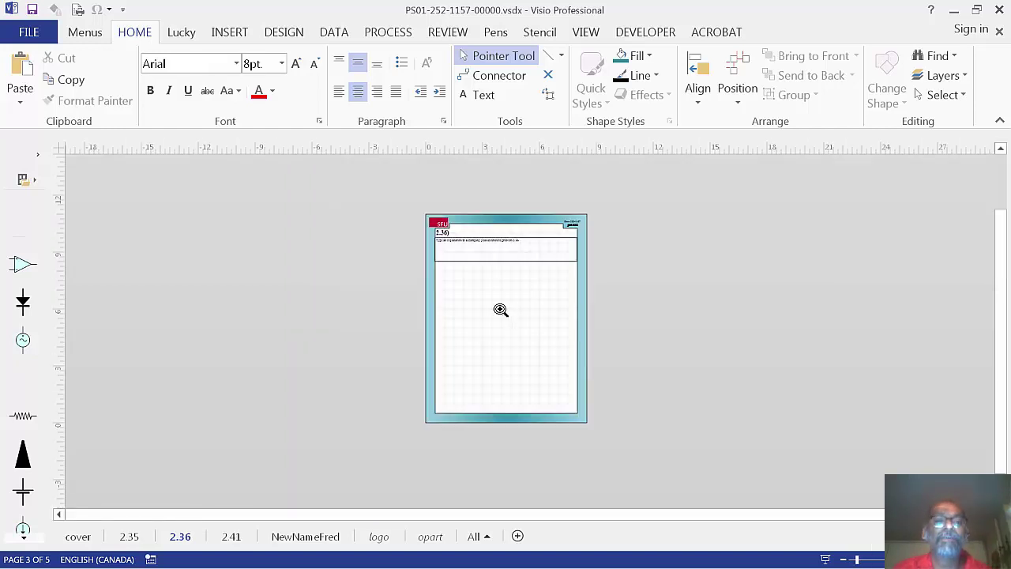
scroll(490, 313, left, 2)
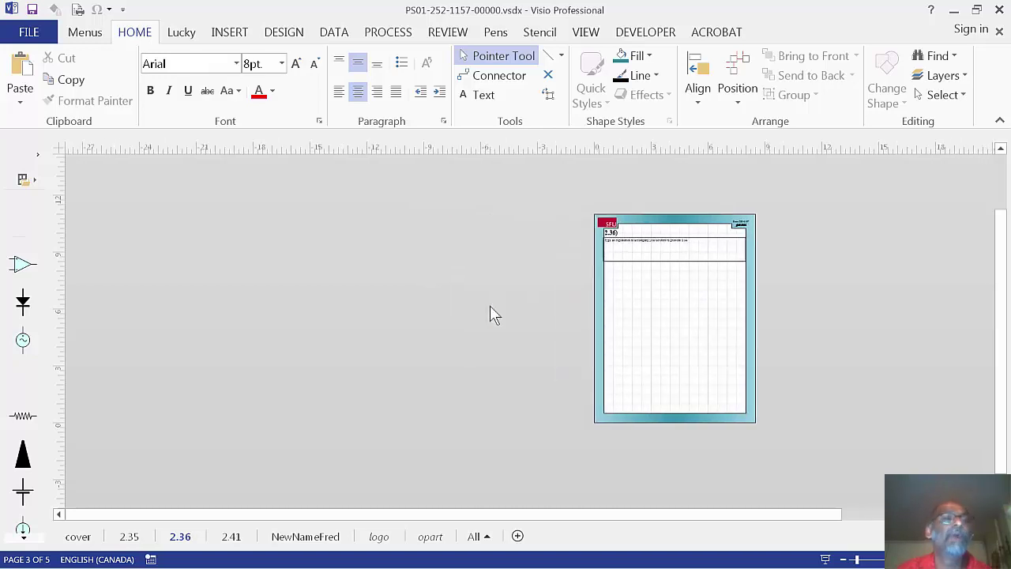
scroll(490, 313, right, 4)
scroll(490, 314, right, 3)
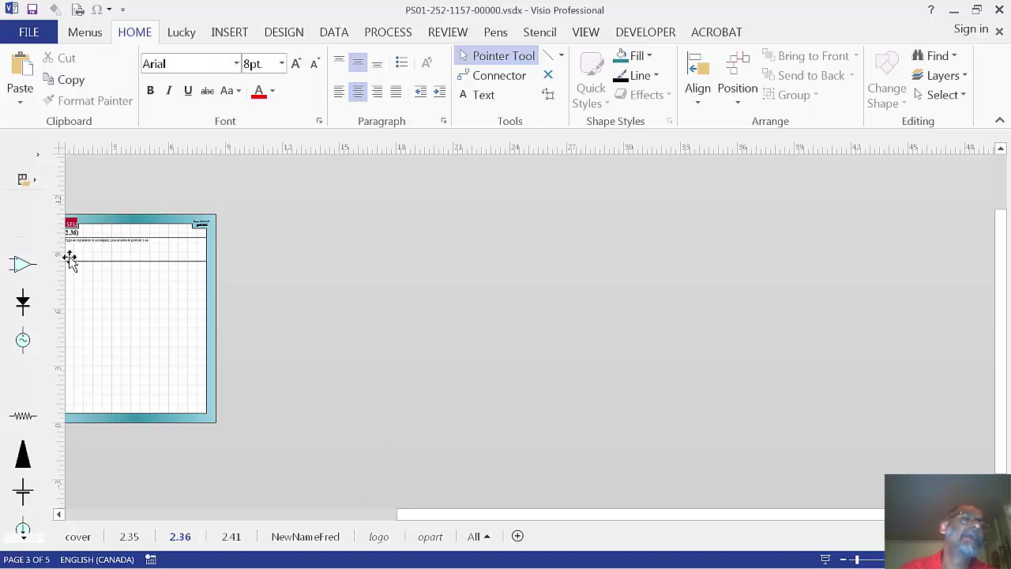
ctrl+shift+click(147, 331)
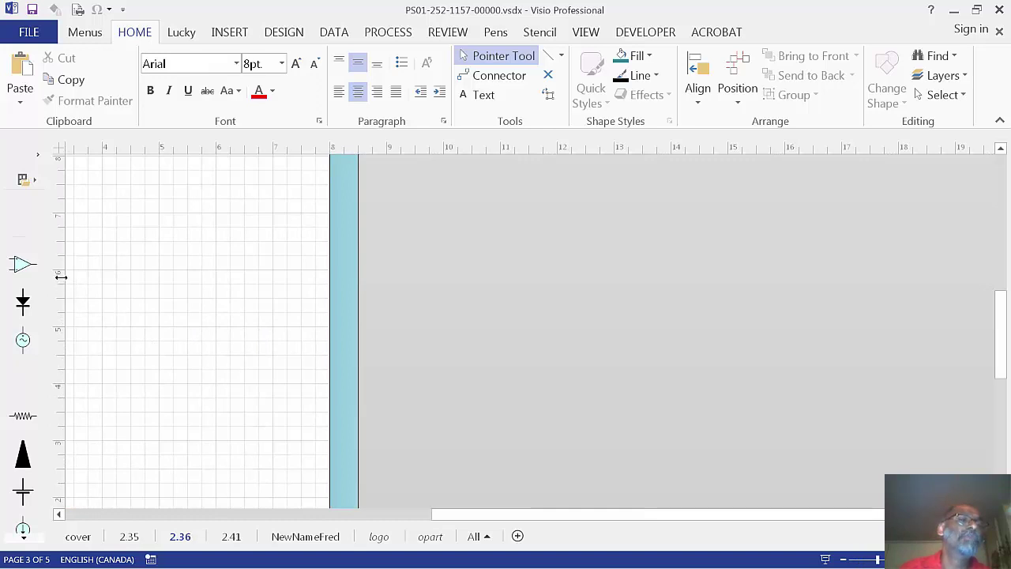
scroll(107, 322, left, 5)
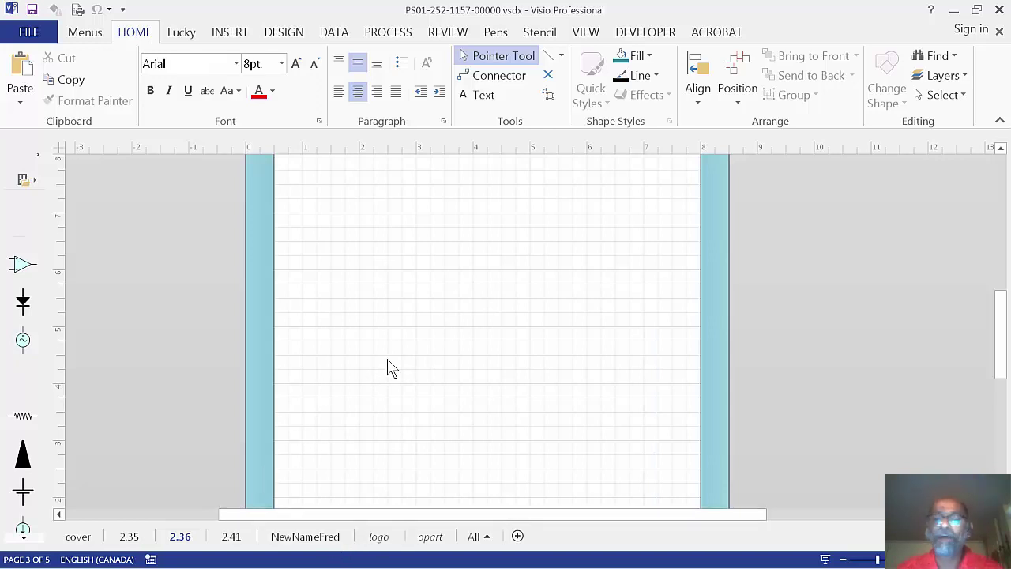
Open the Page Setup of page NewNameFred to examine its type and assigned background, and close it.
right_click(316, 540)
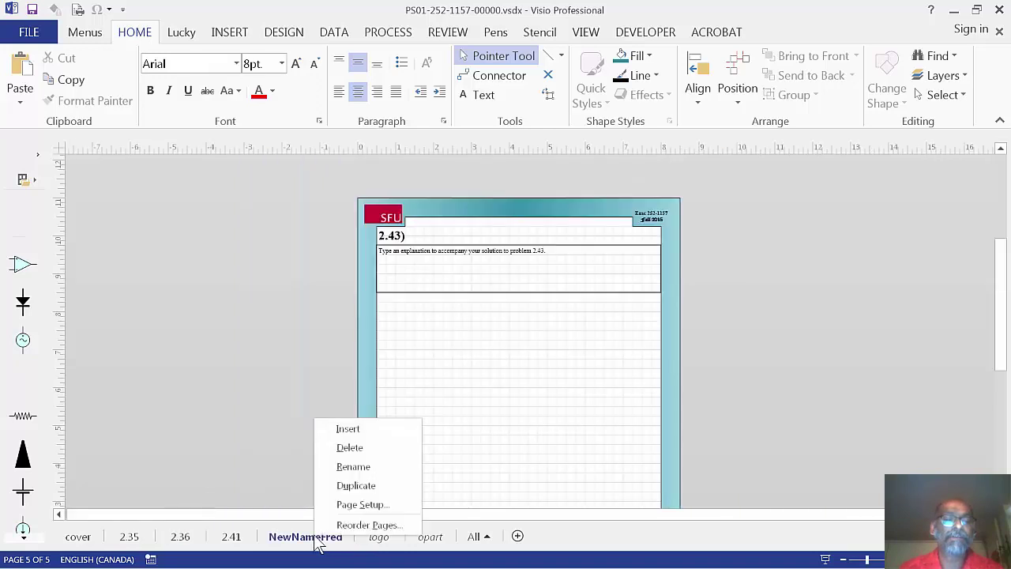
click(350, 503)
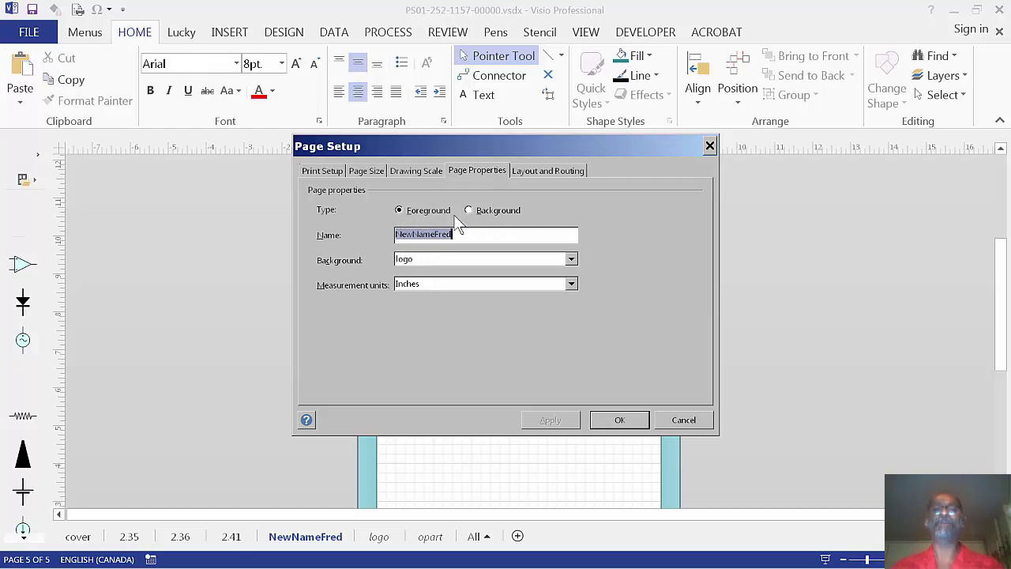
drag(510, 146, 298, 180)
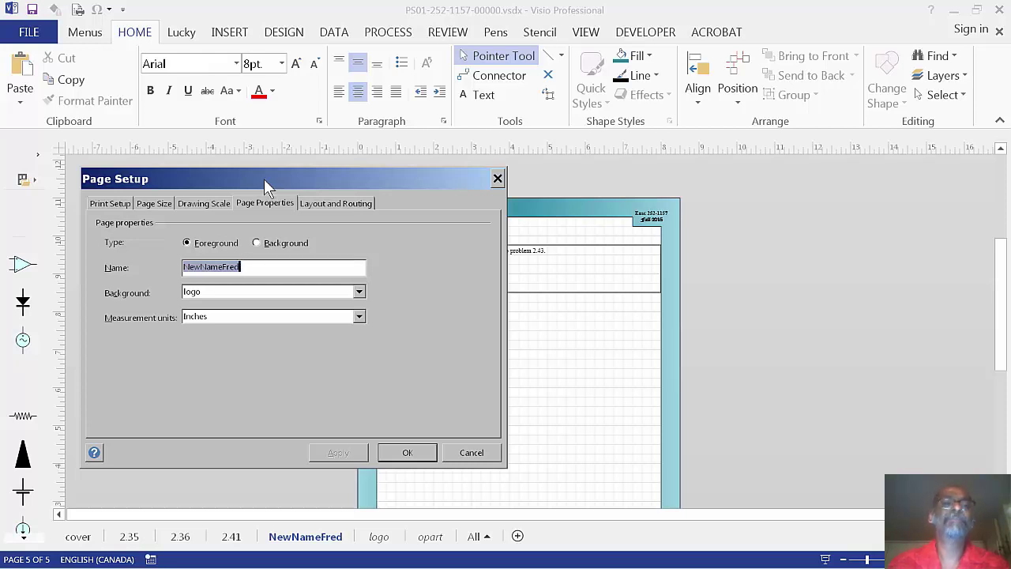
click(405, 453)
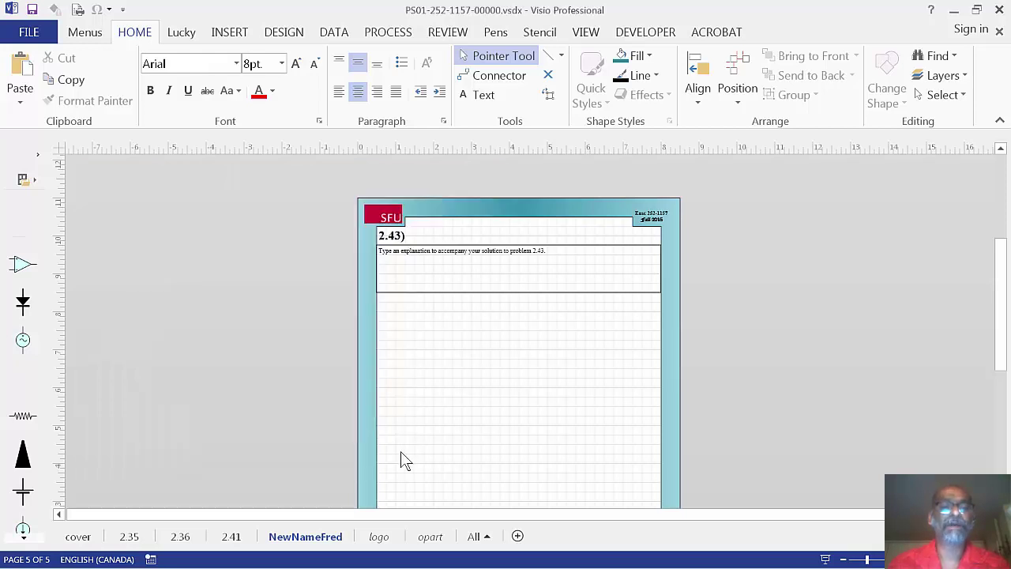
Examine the logo page's type and background in its Page Setup, close it, and inspect the SFU logo picture on that page.
click(370, 541)
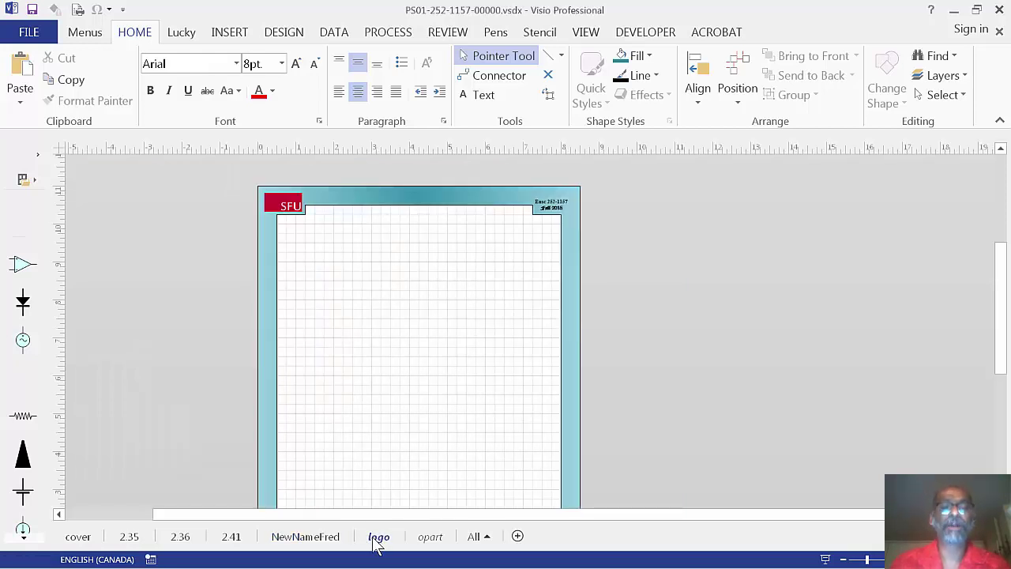
right_click(384, 538)
click(403, 507)
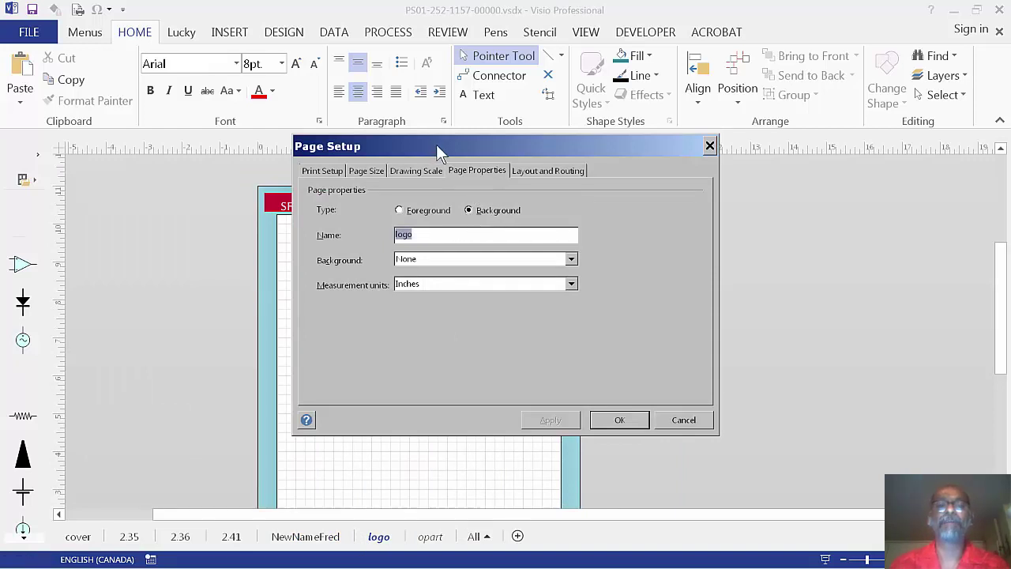
drag(436, 145, 831, 236)
click(283, 210)
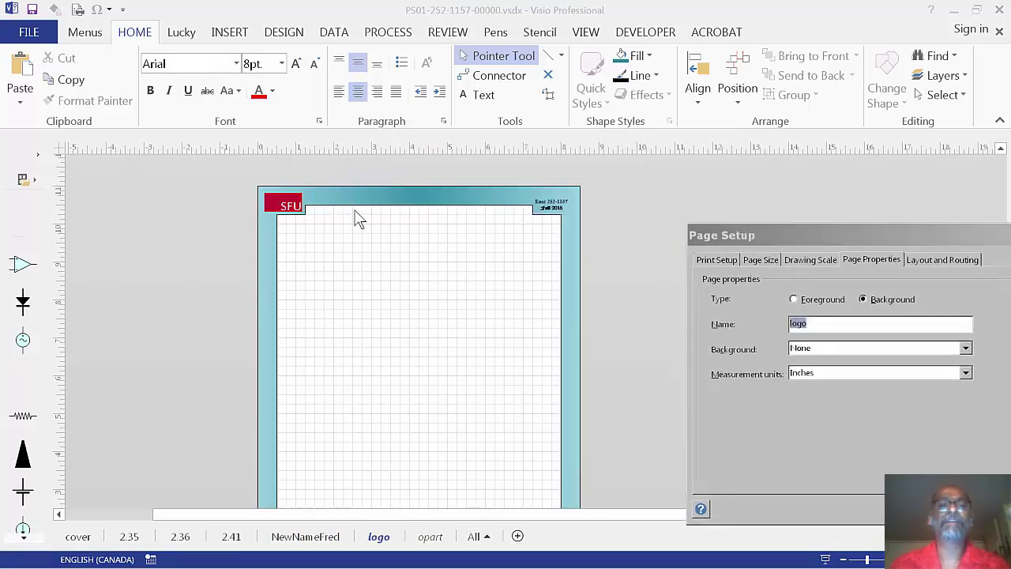
drag(833, 231, 443, 221)
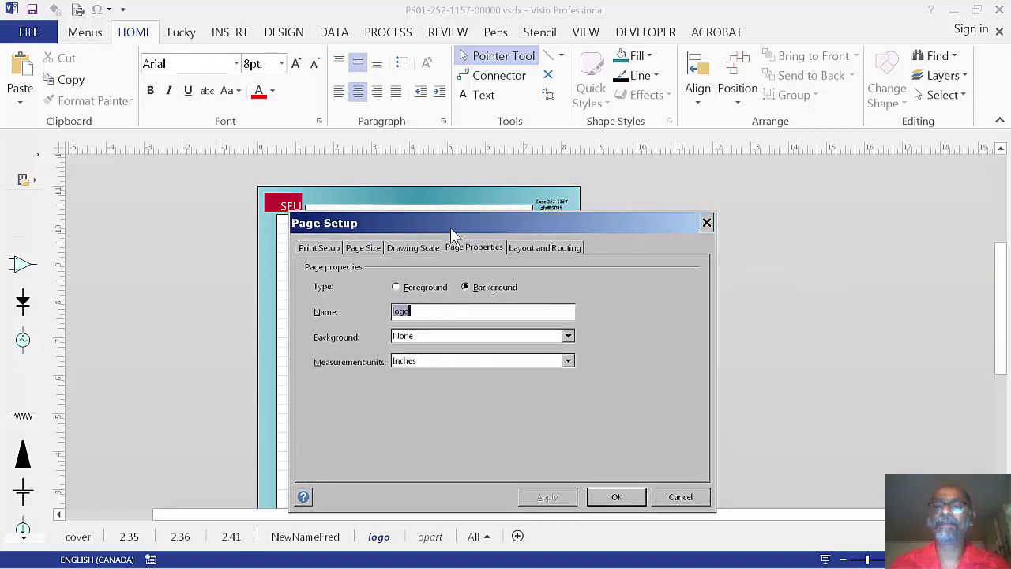
click(615, 498)
click(290, 217)
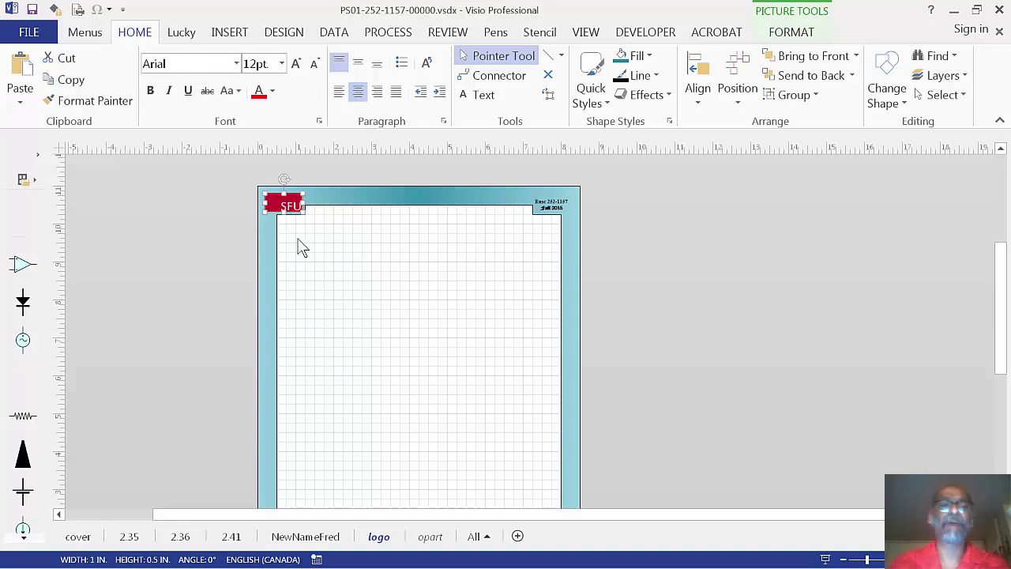
click(305, 272)
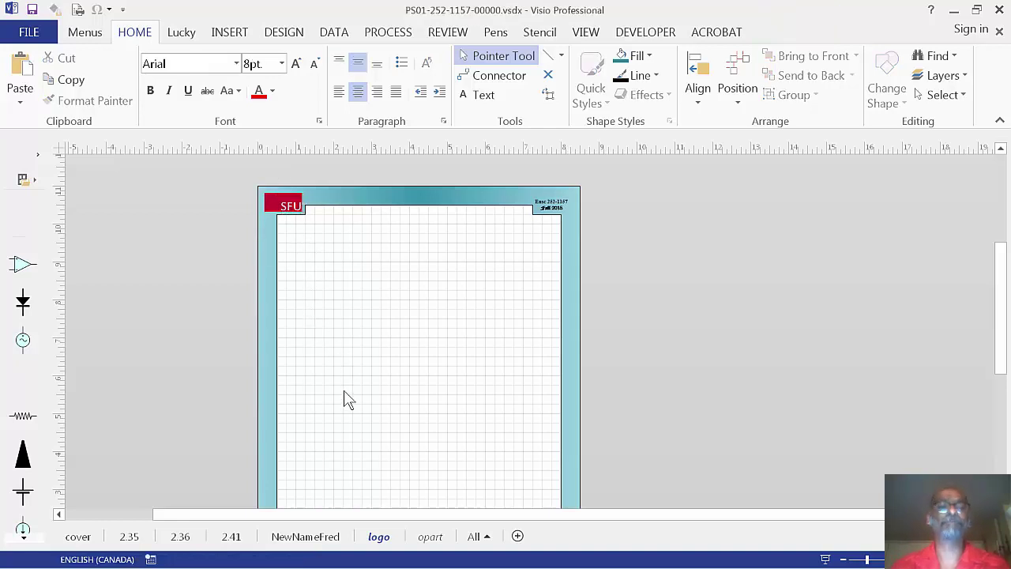
Assign opart as the background of page 2.41 in its Page Setup, apply it, and uncover the page to see the effect.
click(231, 537)
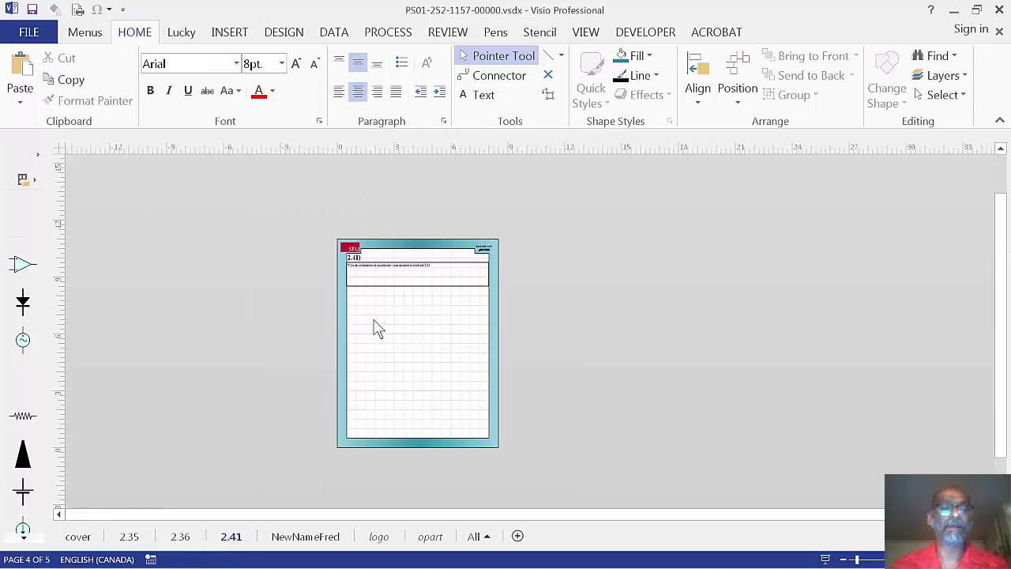
right_click(237, 542)
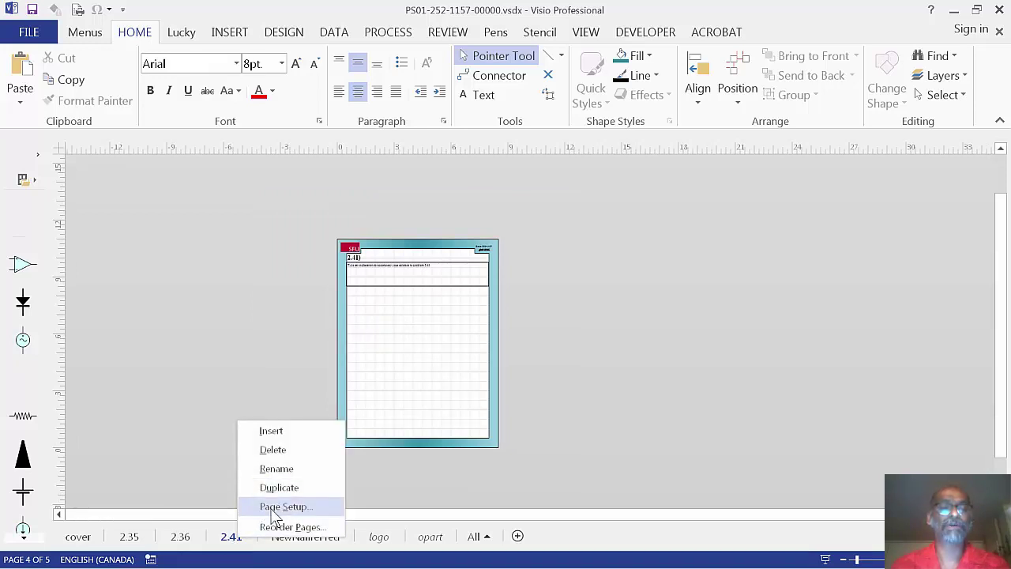
click(278, 506)
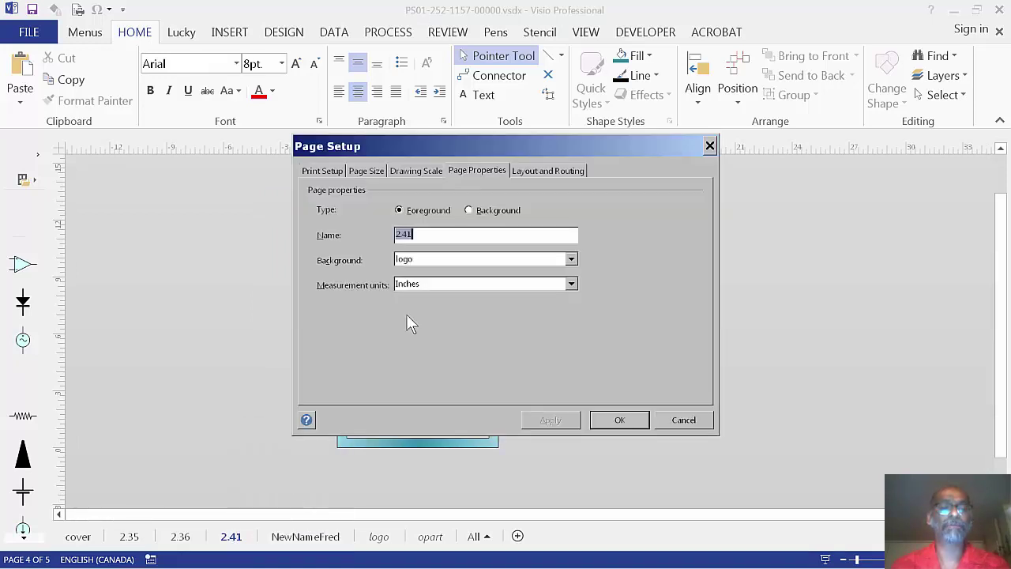
click(424, 255)
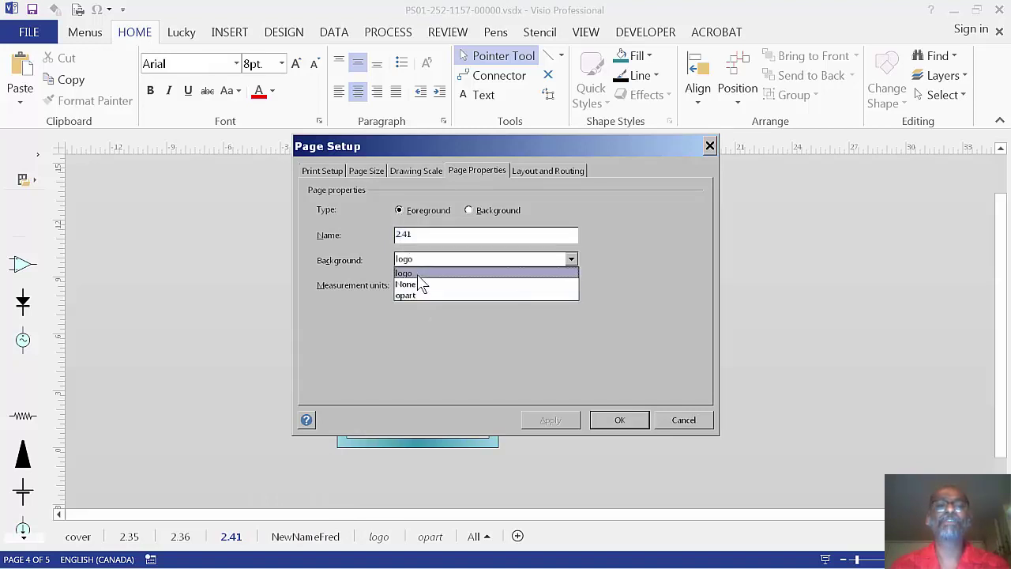
click(417, 274)
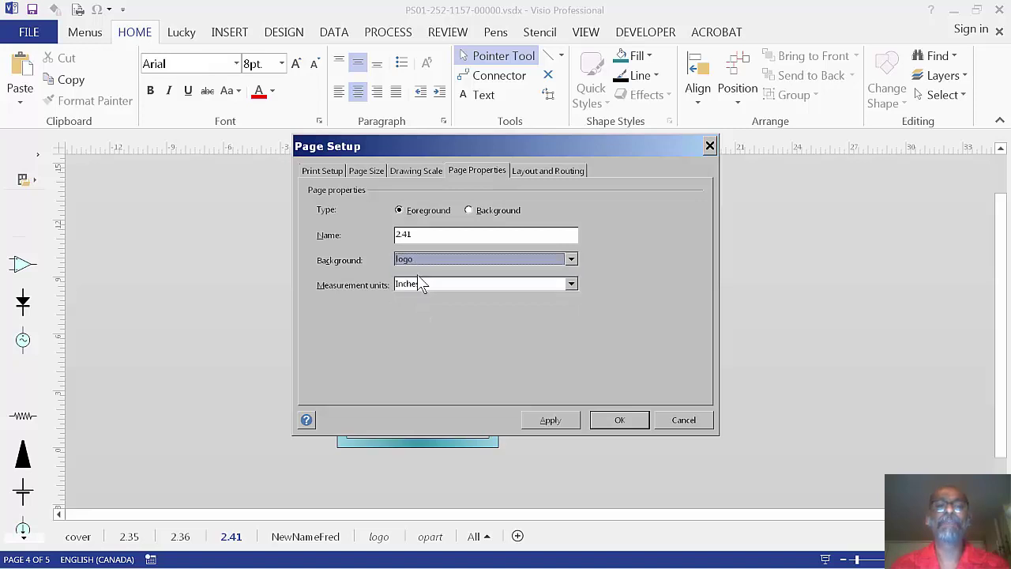
drag(452, 145, 565, 181)
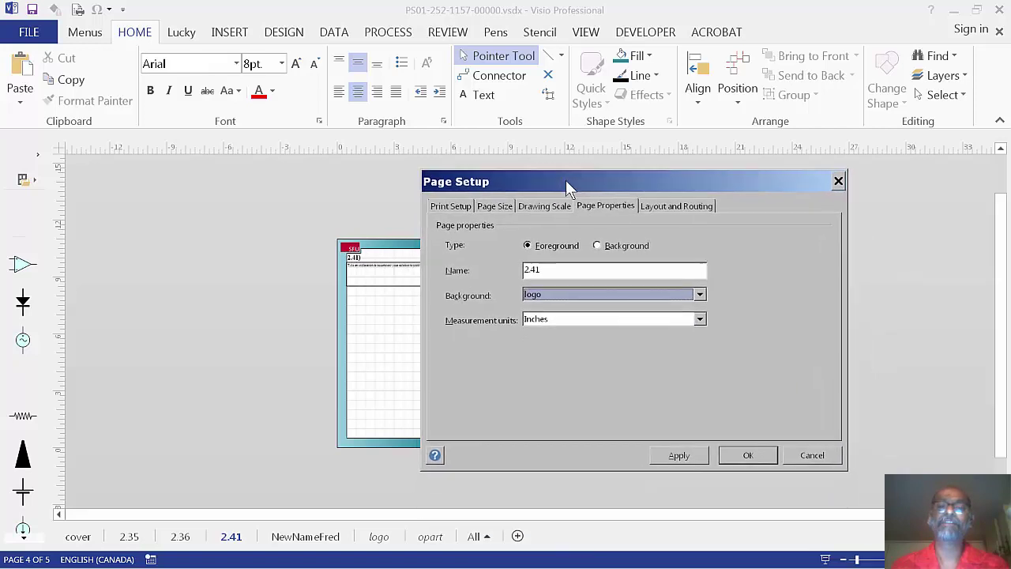
click(588, 292)
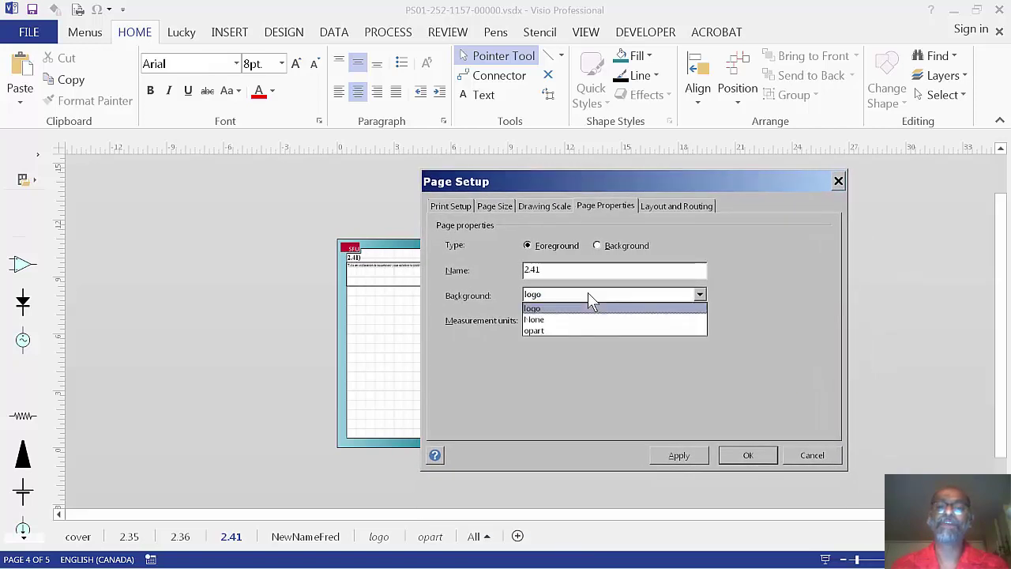
click(573, 331)
click(684, 456)
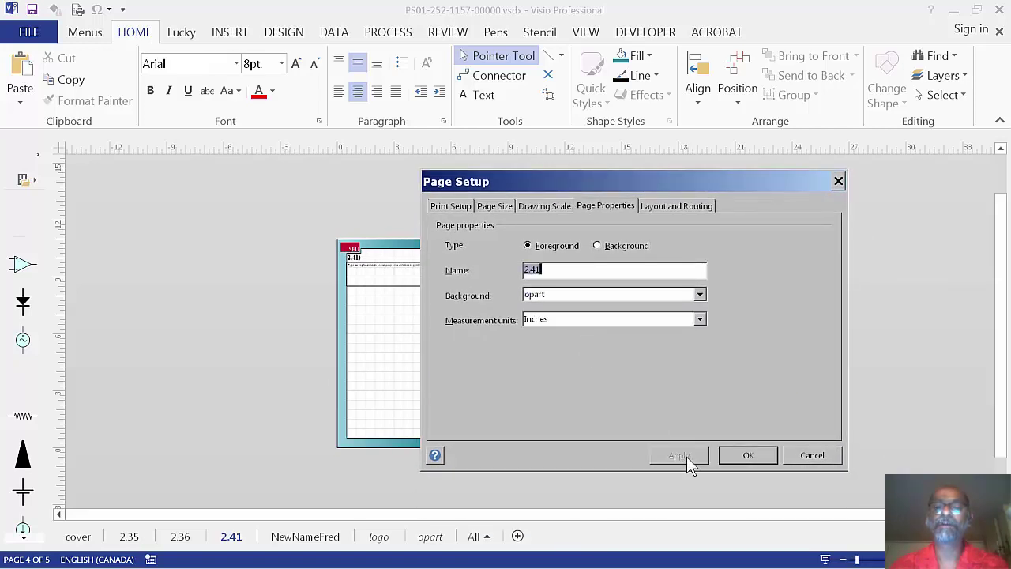
drag(620, 191, 804, 219)
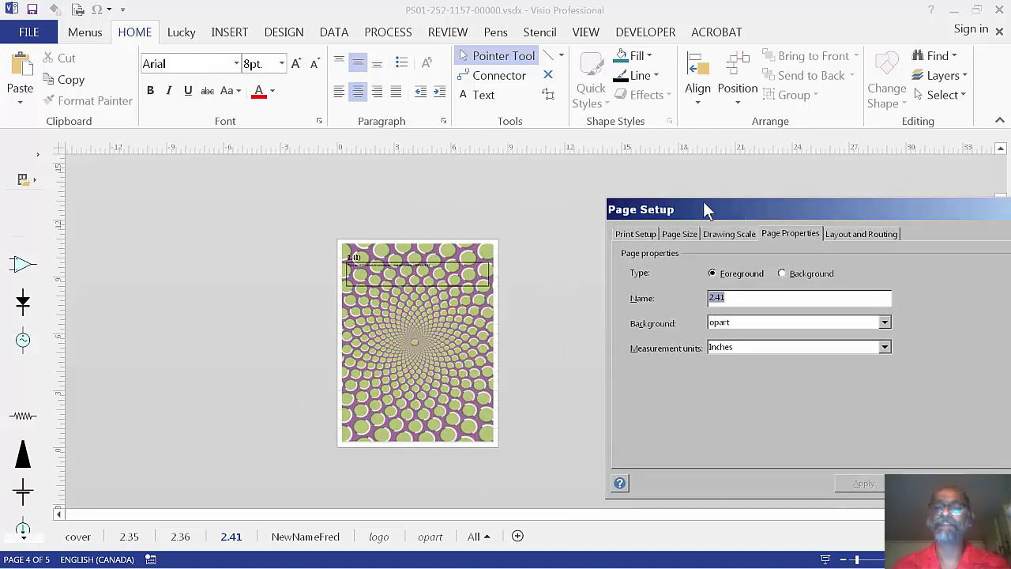
Set the background of page 2.41 back to logo, apply the change and close Page Setup.
drag(704, 208, 511, 168)
click(664, 286)
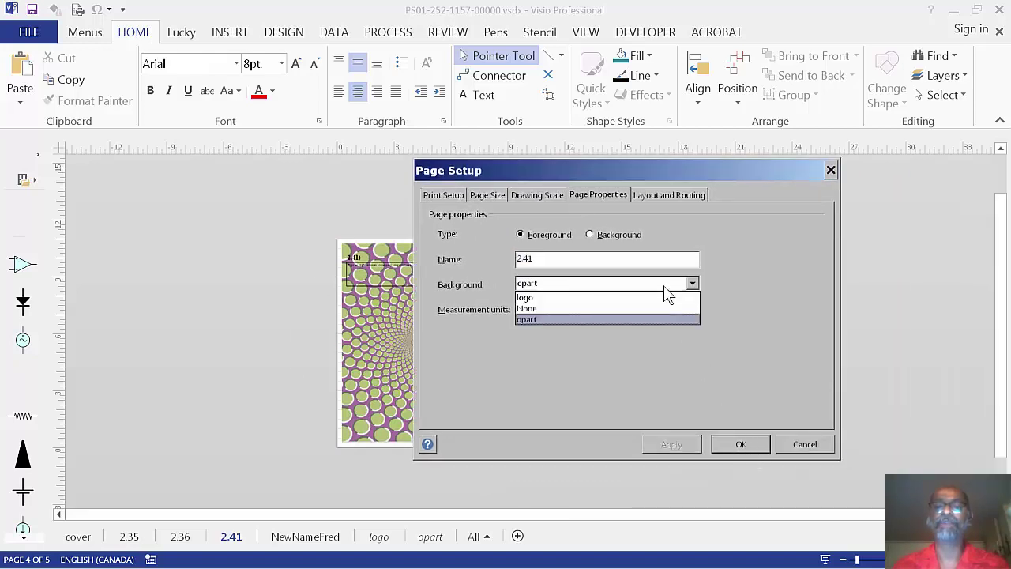
click(641, 298)
click(673, 444)
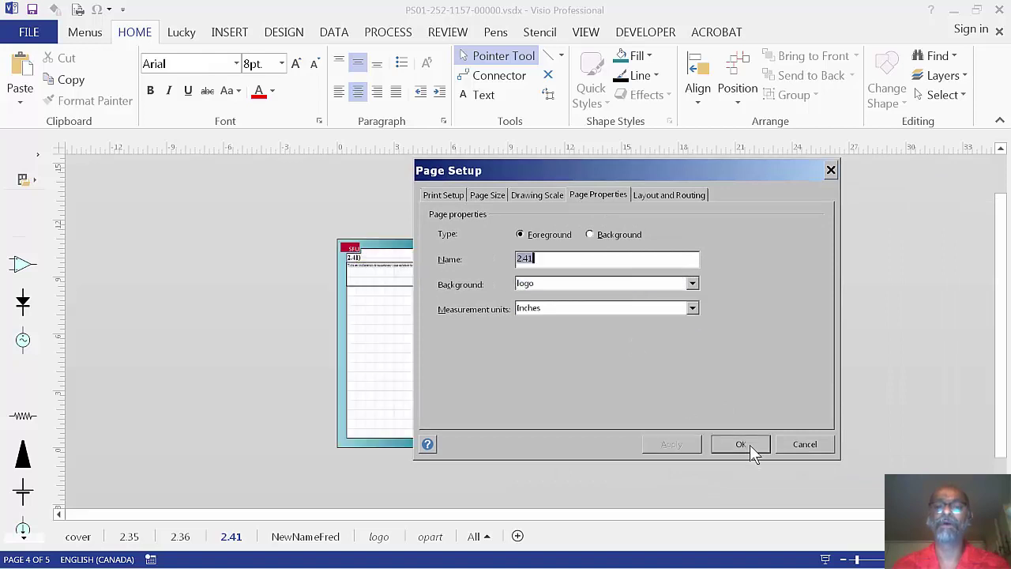
click(740, 444)
View the opart page, and set the cover page's background to None in its Page Setup.
click(432, 543)
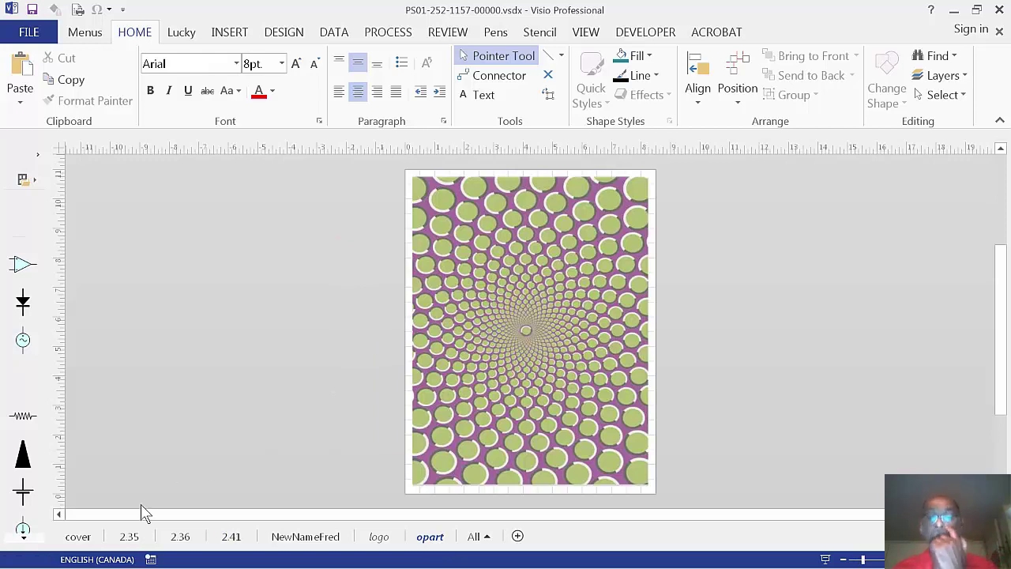
click(78, 536)
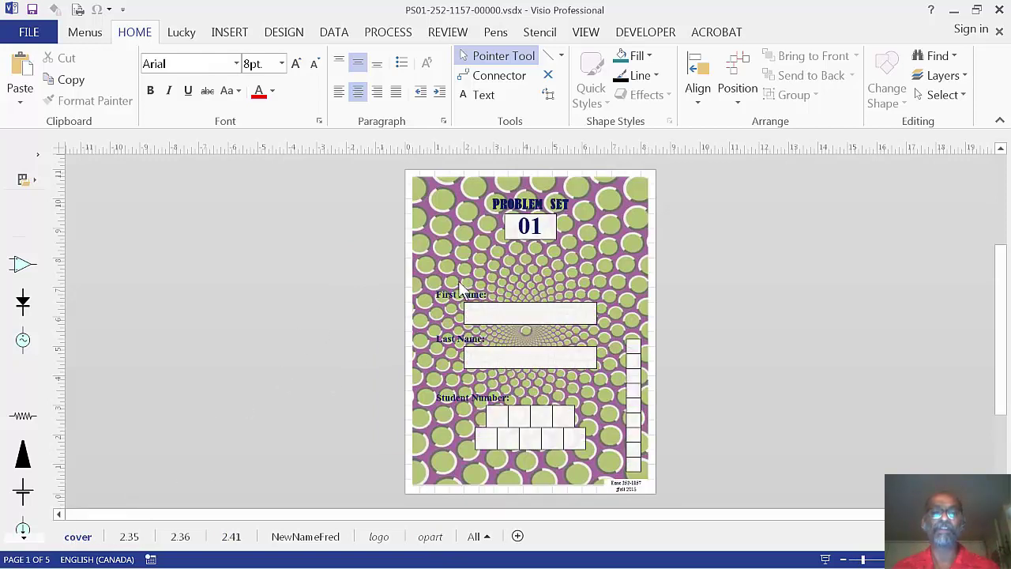
right_click(79, 537)
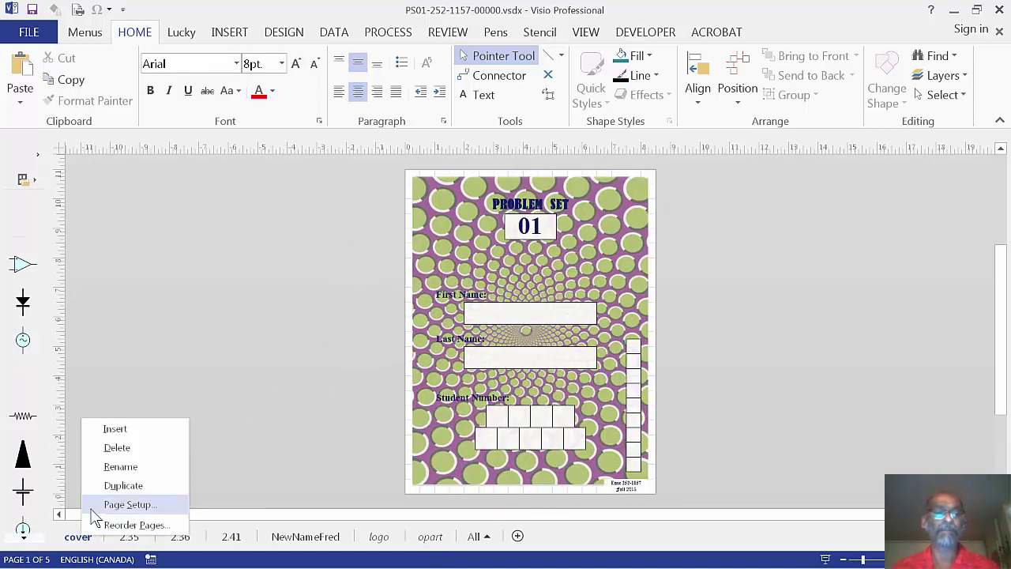
click(118, 504)
click(419, 264)
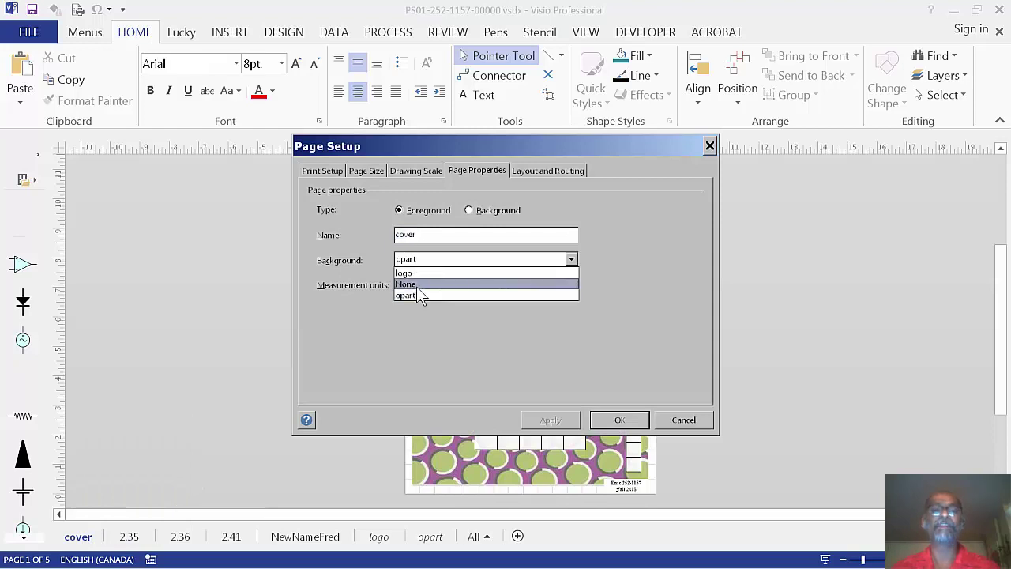
click(416, 285)
click(620, 421)
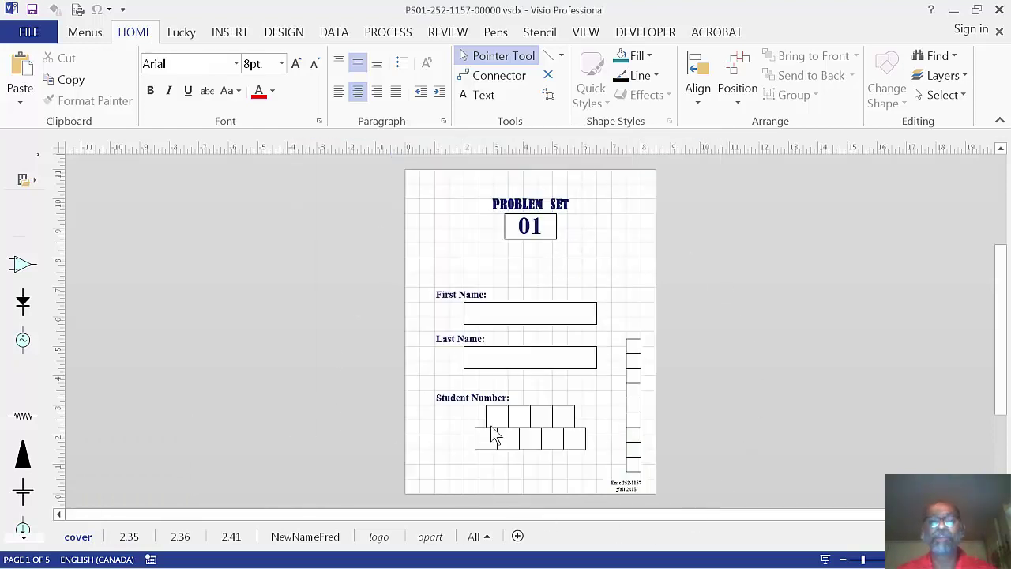
Reassign opart as the cover page's background, apply and close Page Setup, and display the opart page.
right_click(88, 544)
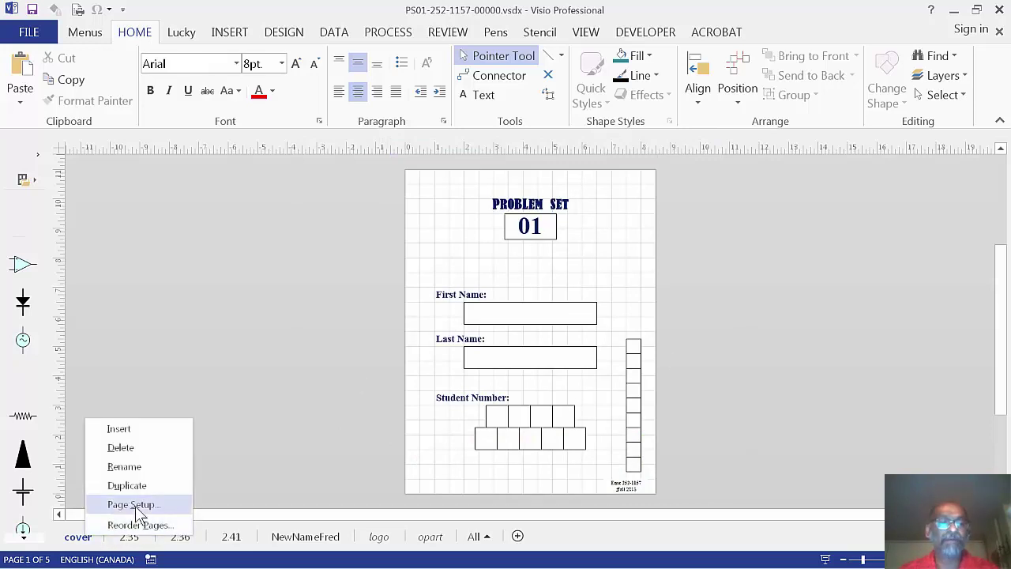
click(130, 504)
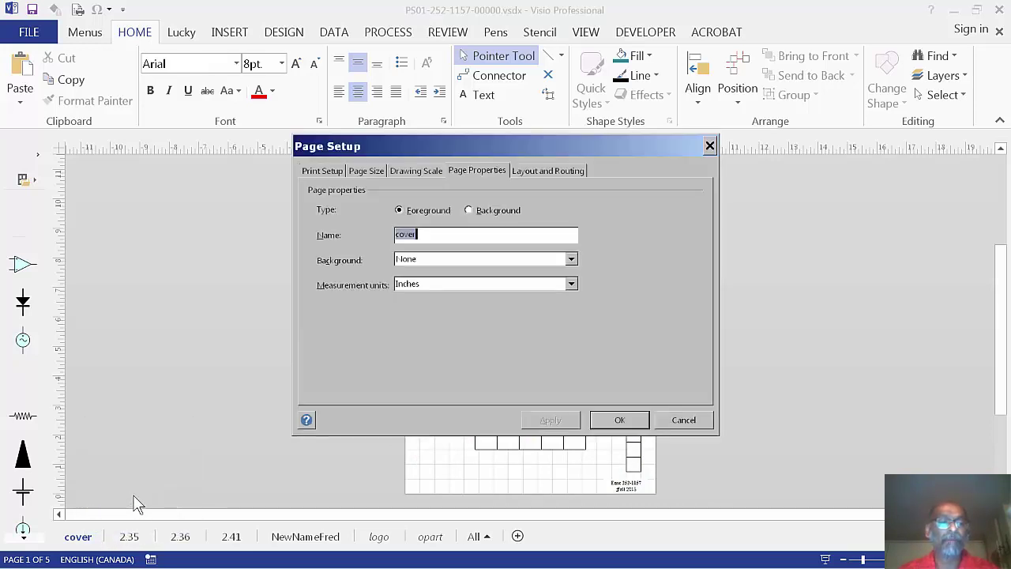
click(425, 260)
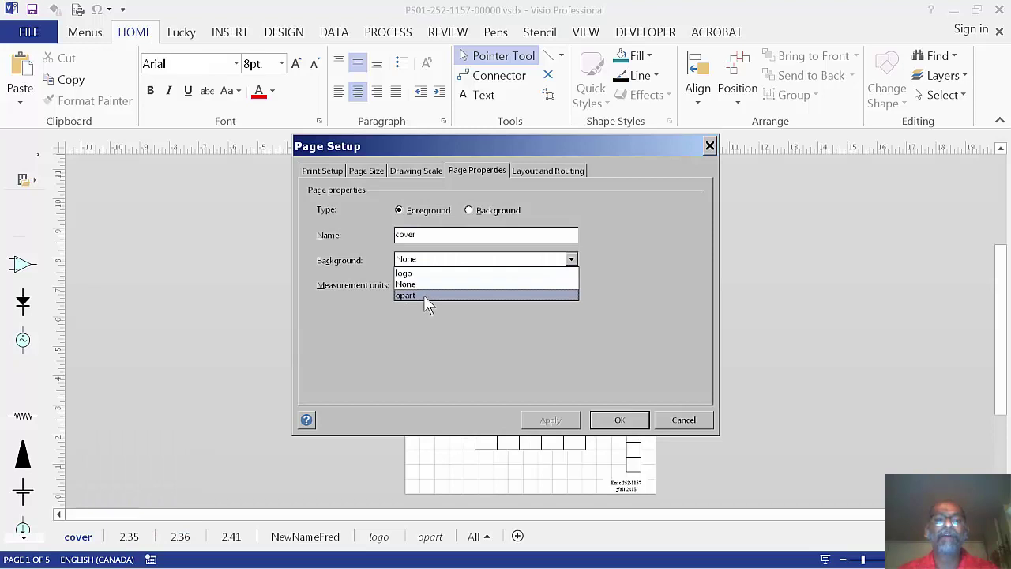
click(423, 295)
click(556, 420)
click(621, 421)
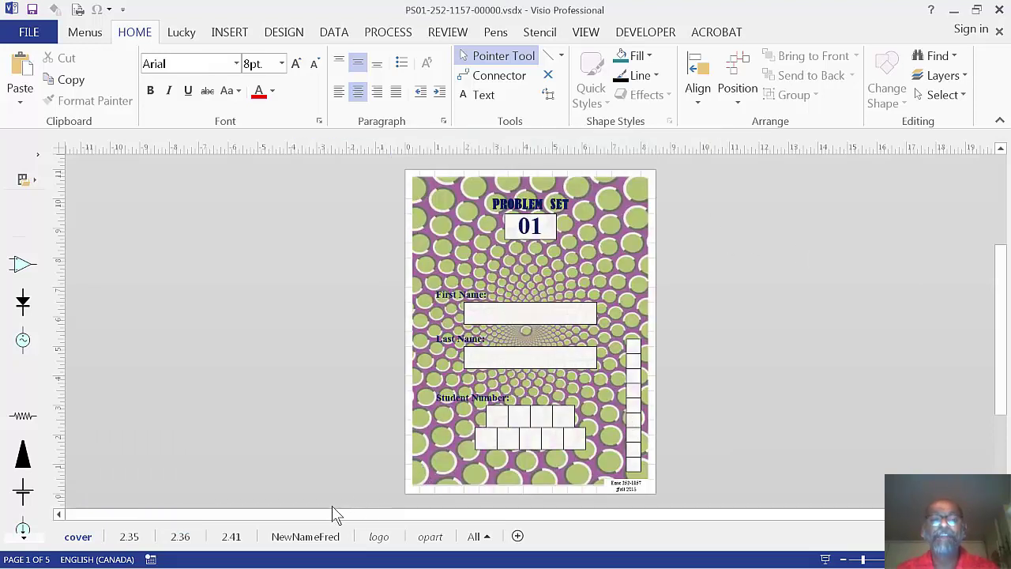
click(431, 539)
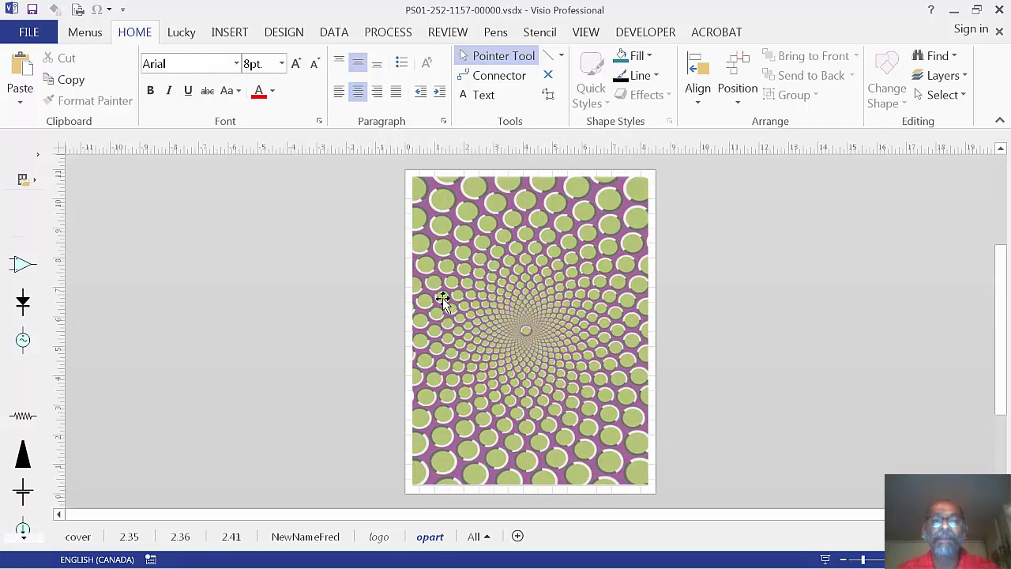